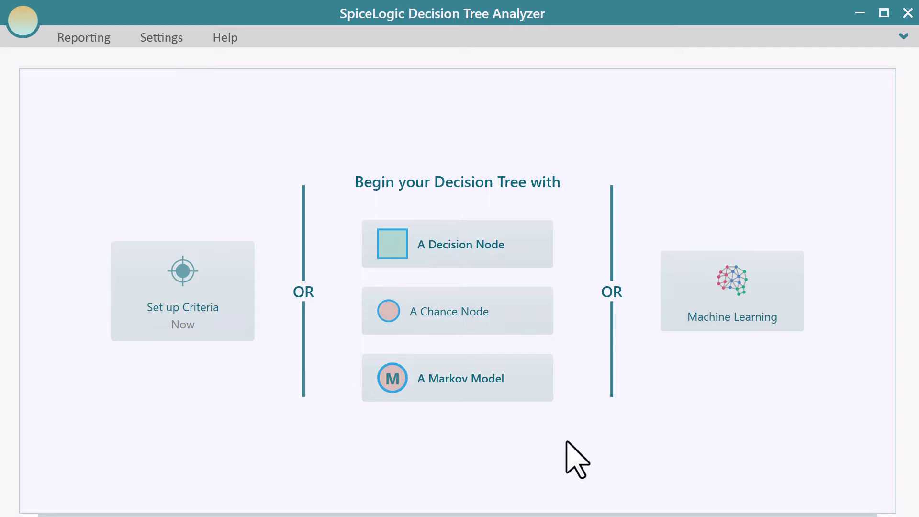
Step: Begin the tree from decision node 'Decision 1' and name its two action branches Surgery and Medication
left_click(517, 390)
left_click(531, 478)
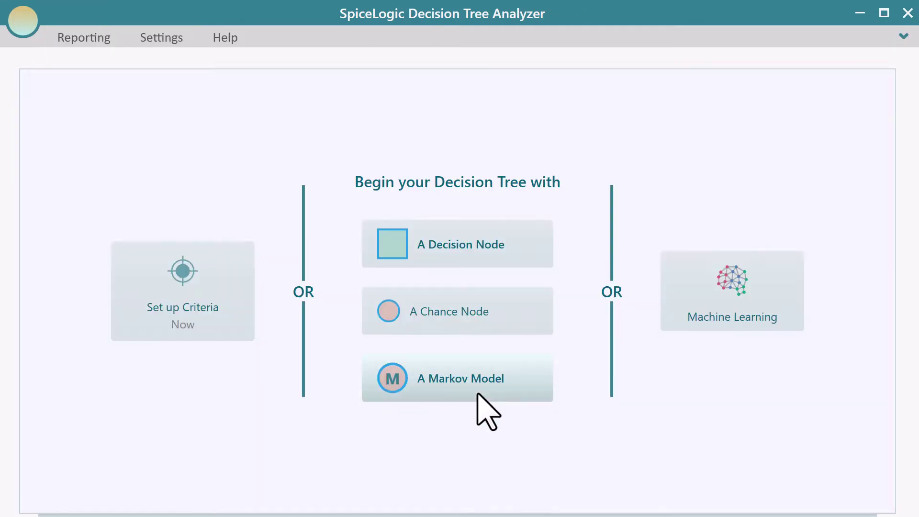
left_click(513, 255)
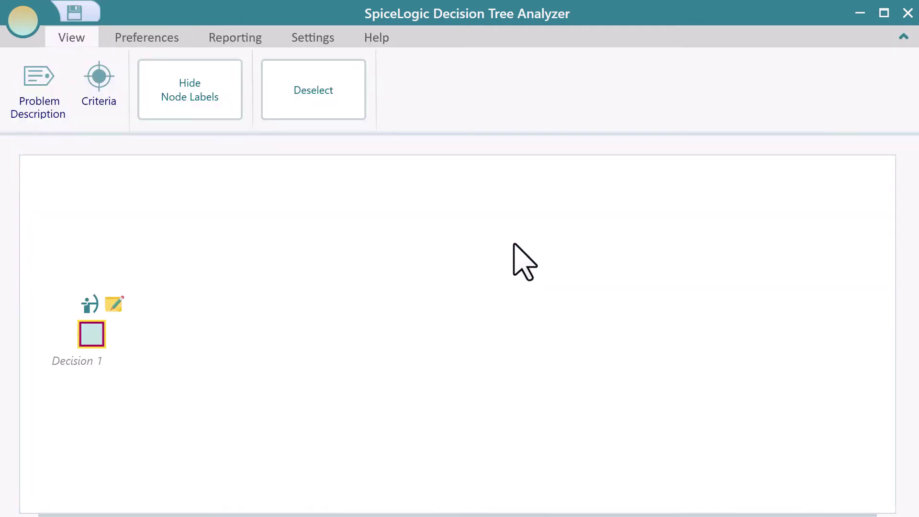
left_click(90, 304)
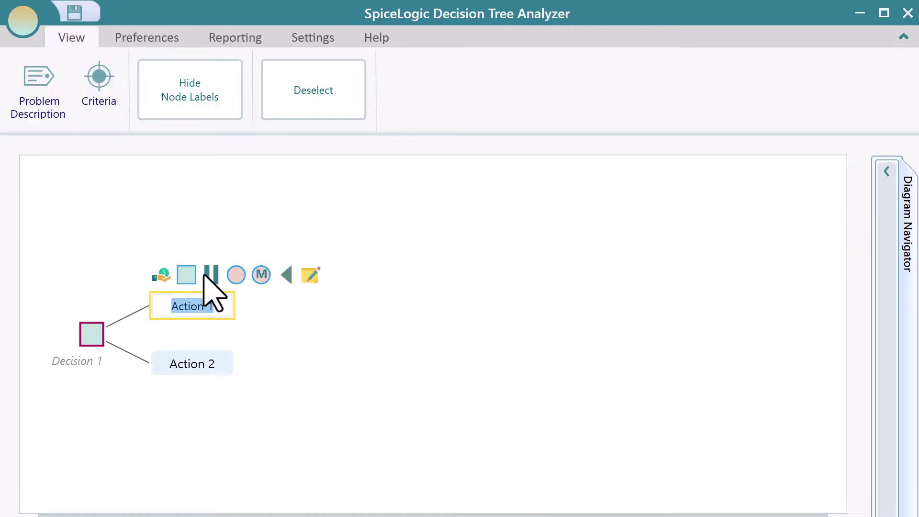
type("Surgery")
left_click(192, 365)
type("Medication")
left_click(223, 305)
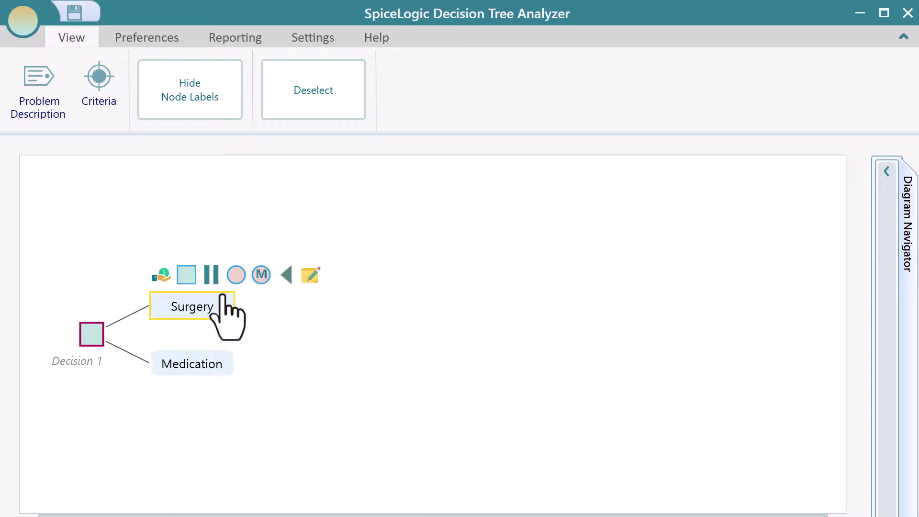
Step: Attach a Markov model to the Surgery action
left_click(261, 275)
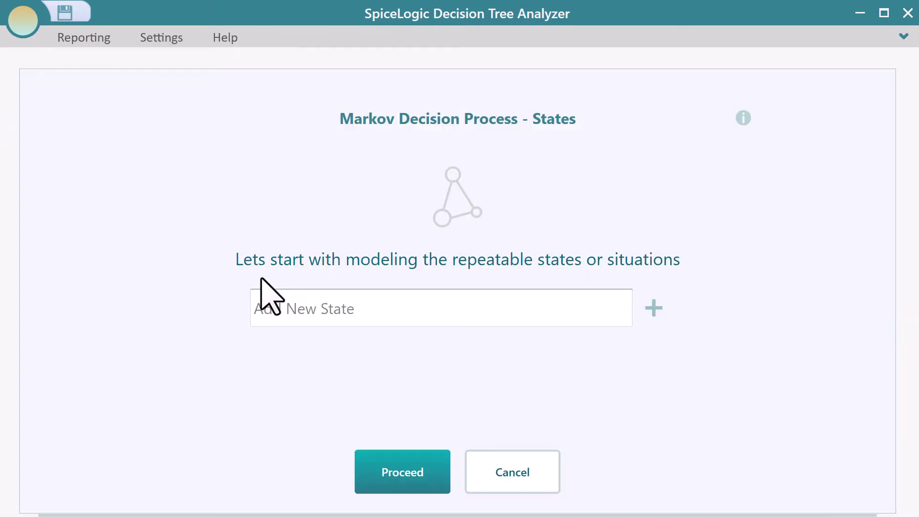
left_click(408, 313)
left_click(259, 308)
Step: Add states Healthy, Sick and Dead, and answer No for actions influencing Healthy
type("Healthy")
key("Return")
type("Sick")
key("Return")
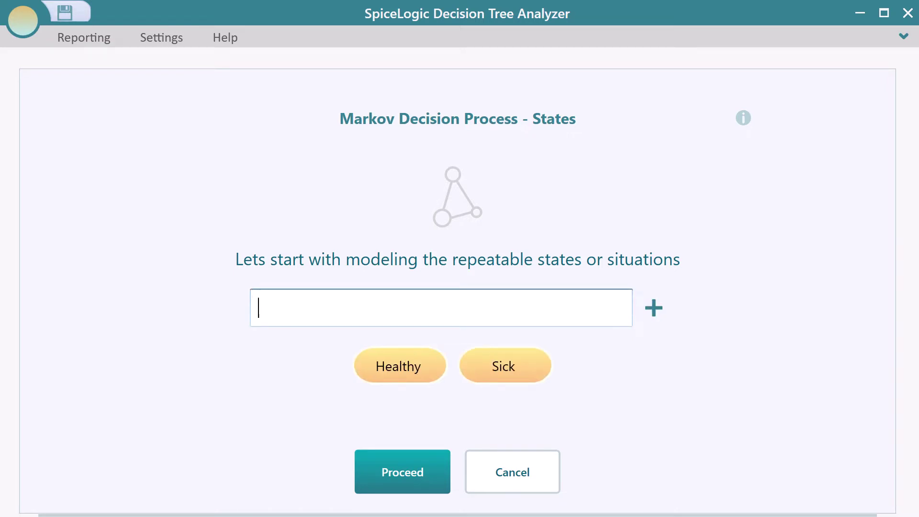
type("Dead")
key("Return")
left_click(409, 491)
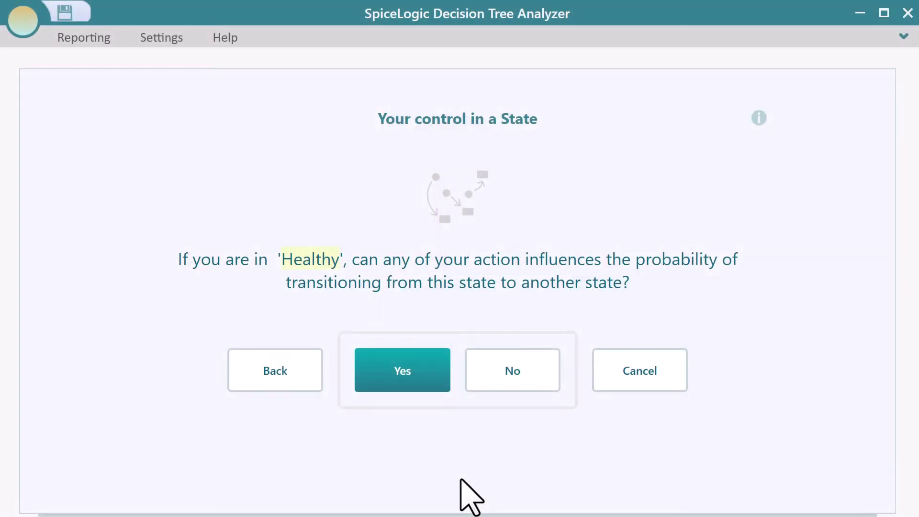
left_click(539, 377)
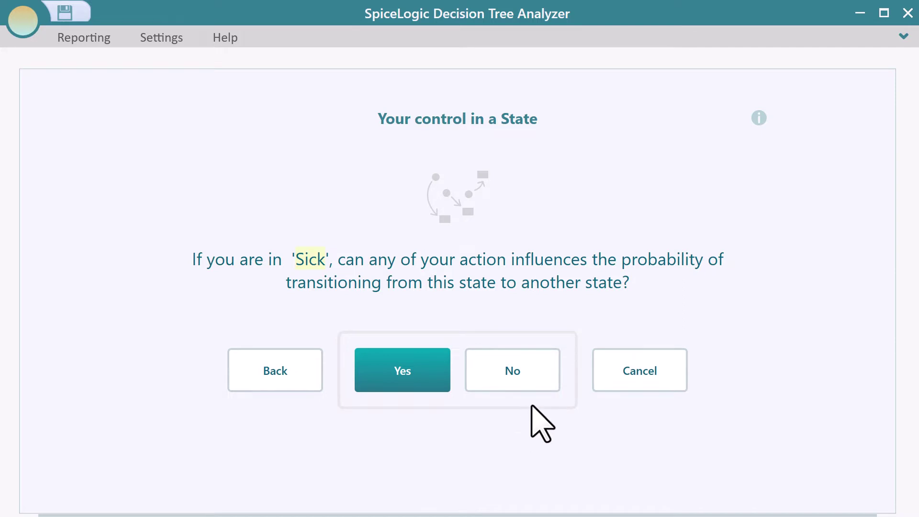
Step: Answer No for Sick and Dead, so actions don't influence their transitions
left_click(530, 385)
left_click(541, 387)
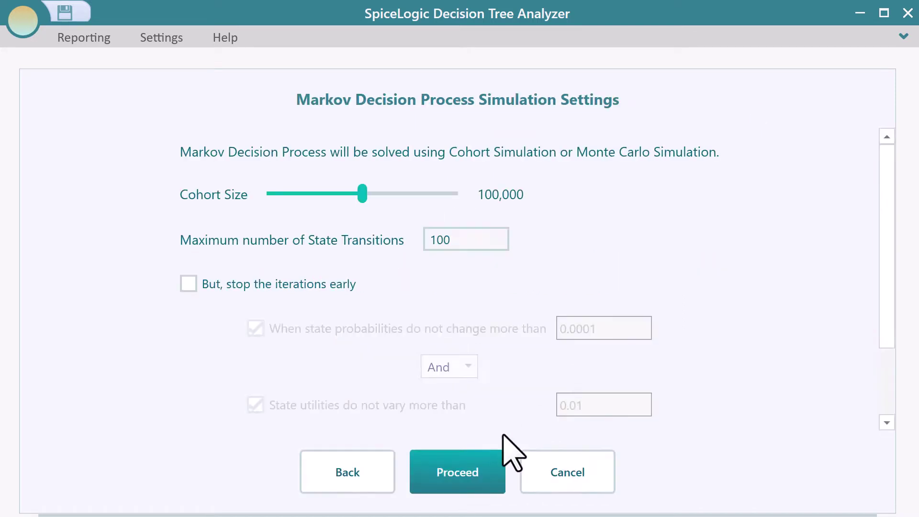
scroll(886, 274, "down", 1)
mouse_move(887, 274)
left_mouse_down()
mouse_move(890, 377)
mouse_move(893, 287)
left_mouse_up()
scroll(630, 303, "up", 2)
Step: Try 272 maximum transitions with early stopping enabled, keeping And as the stopping condition
left_click(452, 240)
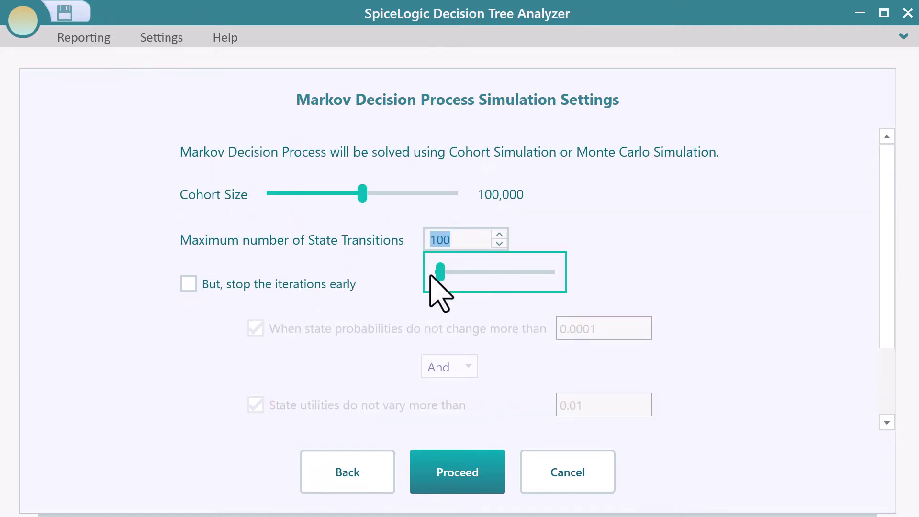
mouse_move(439, 273)
left_mouse_down()
mouse_move(450, 274)
mouse_move(442, 274)
left_mouse_up()
left_click(188, 284)
scroll(742, 406, "down", 1)
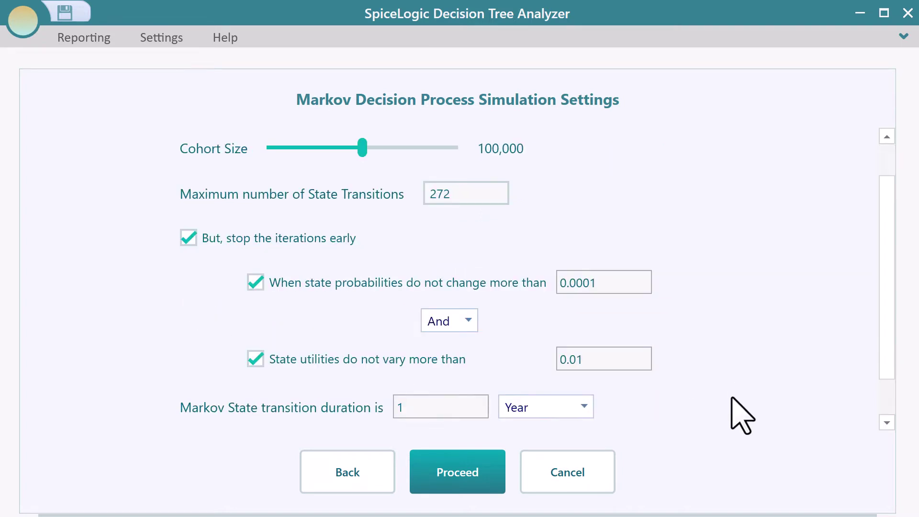
scroll(735, 419, "down", 1)
double_click(625, 235)
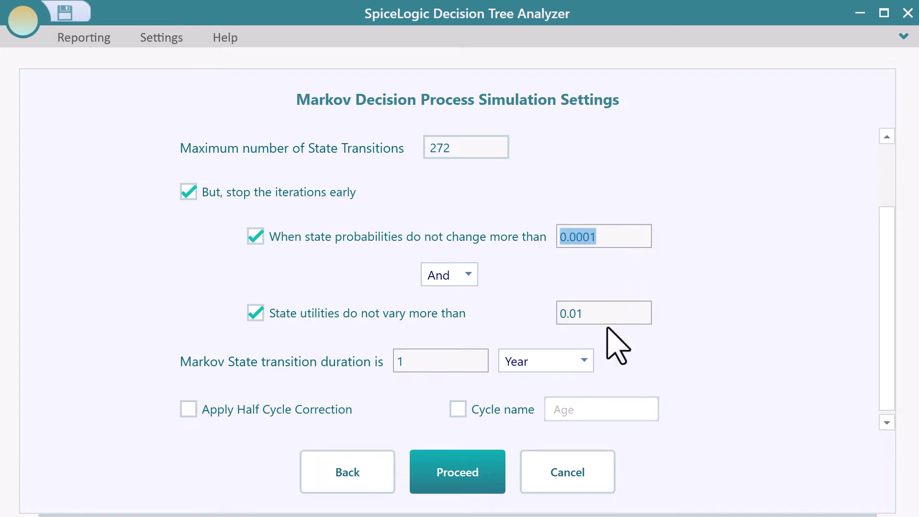
double_click(609, 312)
left_click(434, 275)
left_click(400, 289)
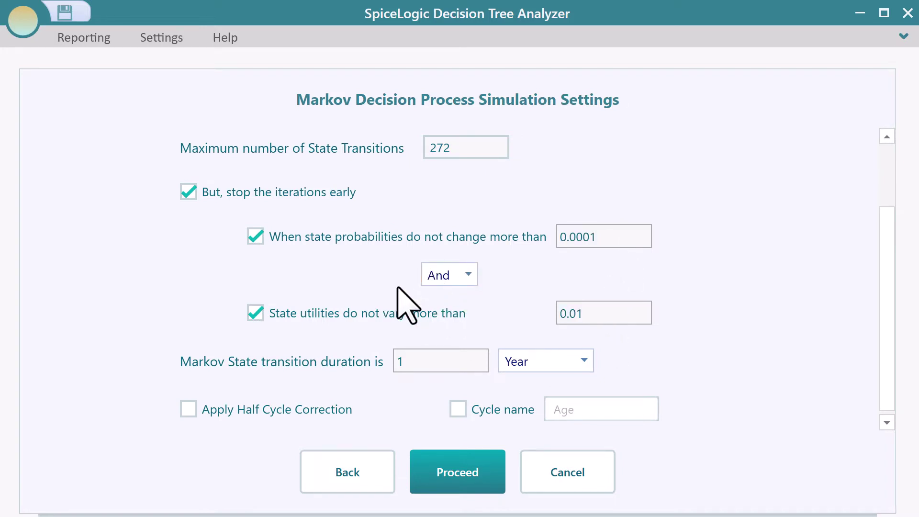
Step: Set the transition duration to 1 Year, leaving half cycle correction off
double_click(468, 365)
type("5")
left_click(568, 364)
left_click(349, 390)
double_click(396, 366)
type("1")
left_click(223, 411)
left_click(223, 410)
Step: Turn early stopping off, set maximum state transitions to 100, and continue to transition probabilities
scroll(188, 303, "up", 2)
left_click(188, 238)
double_click(445, 193)
type("100")
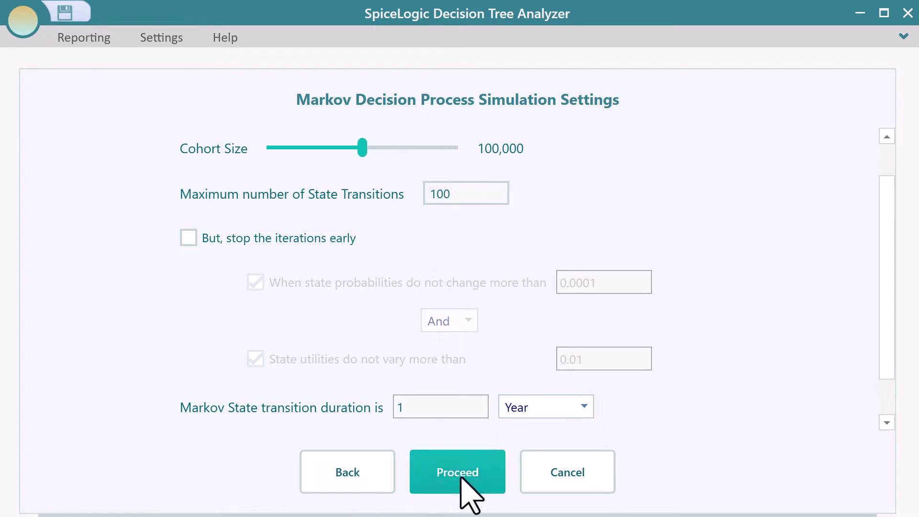
left_click(438, 484)
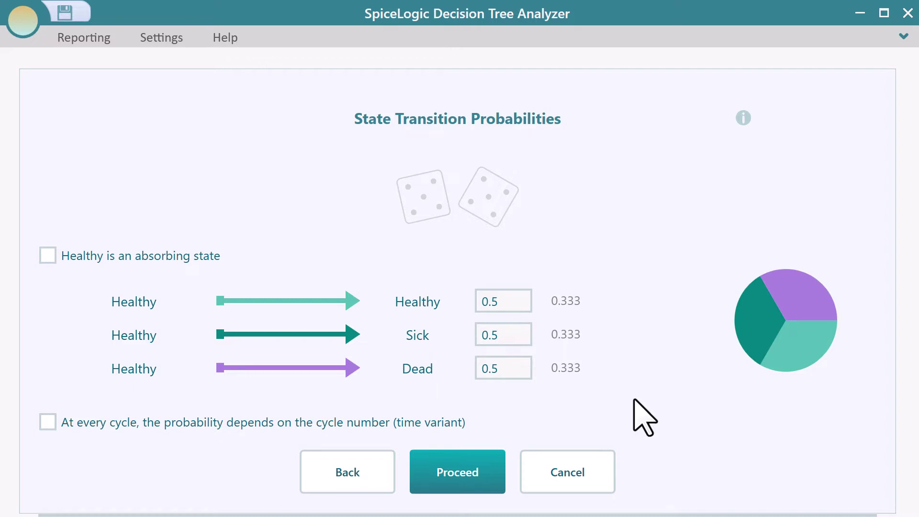
Step: Enter Healthy's probabilities 0.7 to Healthy, 0.2 to Sick, 0.1 to Dead, and tick time-variant
left_click(493, 300)
type("0.7")
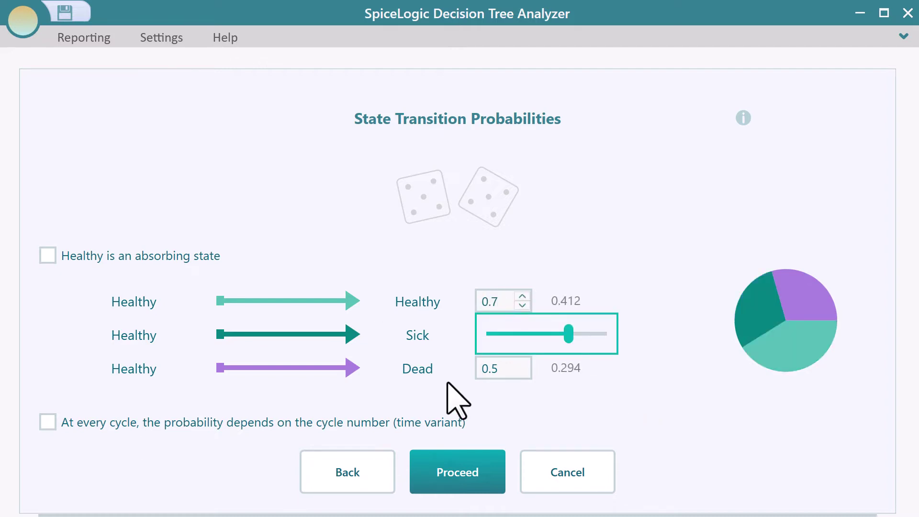
left_click(516, 331)
type("0.2")
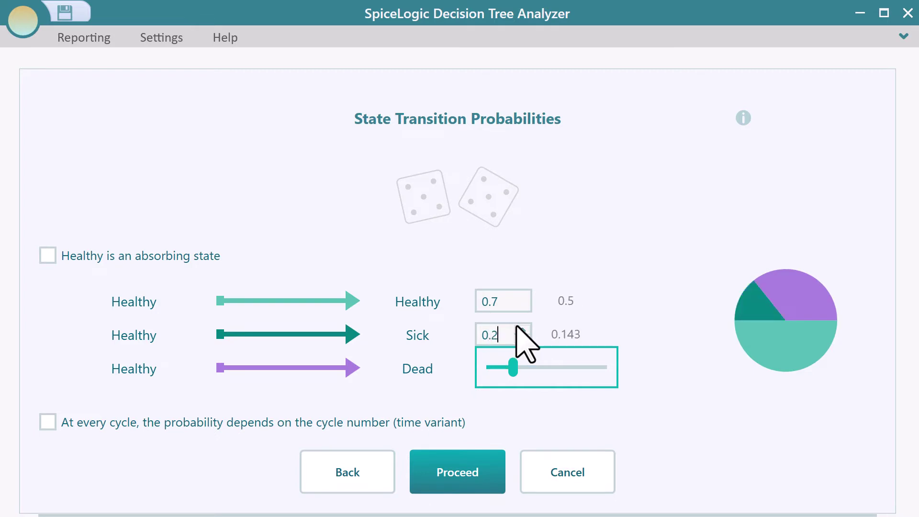
left_click(509, 367)
type("0.1")
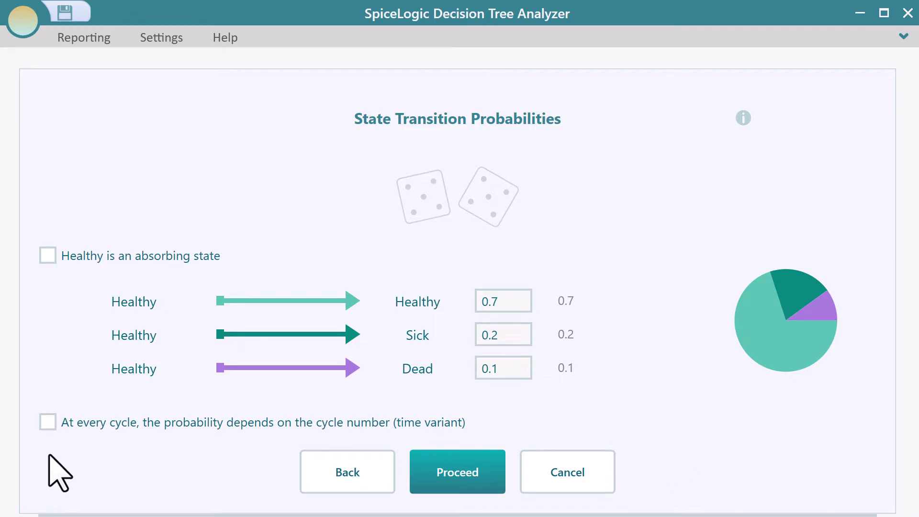
left_click(47, 422)
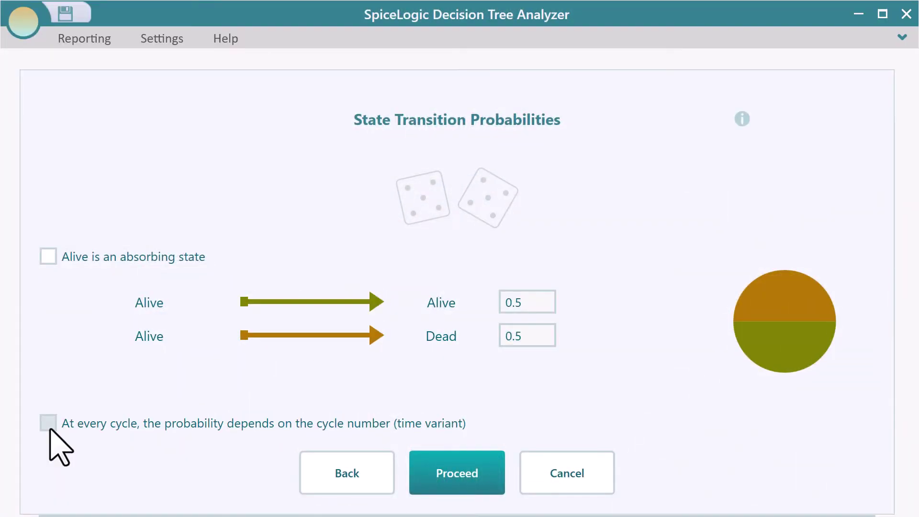
Step: Make Alive's transitions time-variant with Alive-to-Alive computed as the complement of Alive-to-Dead
left_click(48, 423)
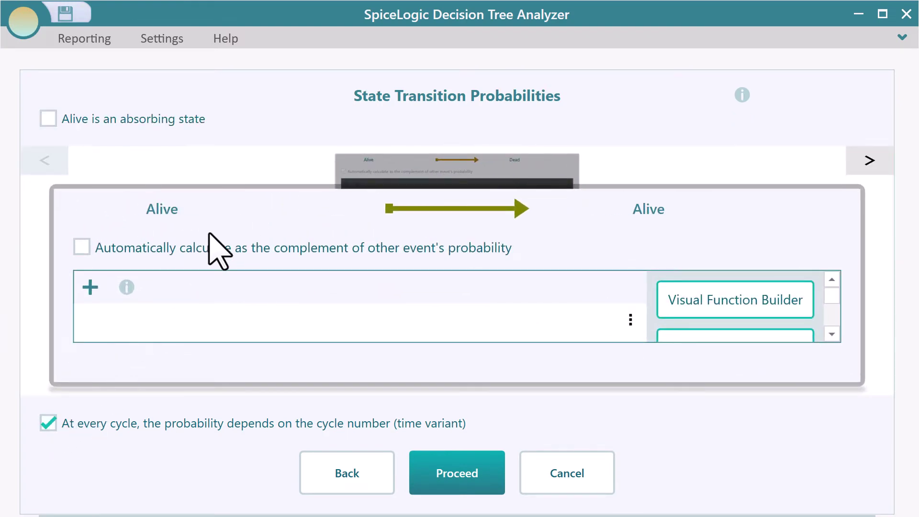
left_click(385, 163)
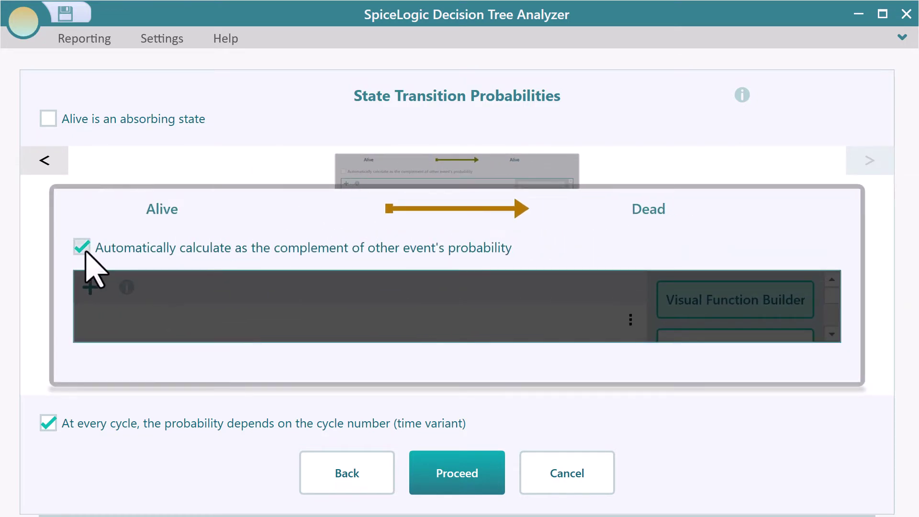
left_click(357, 165)
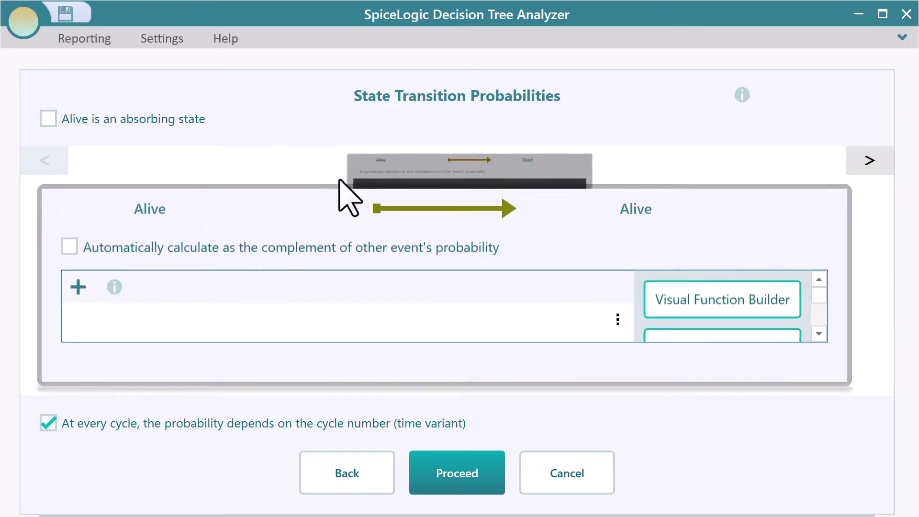
left_click(82, 247)
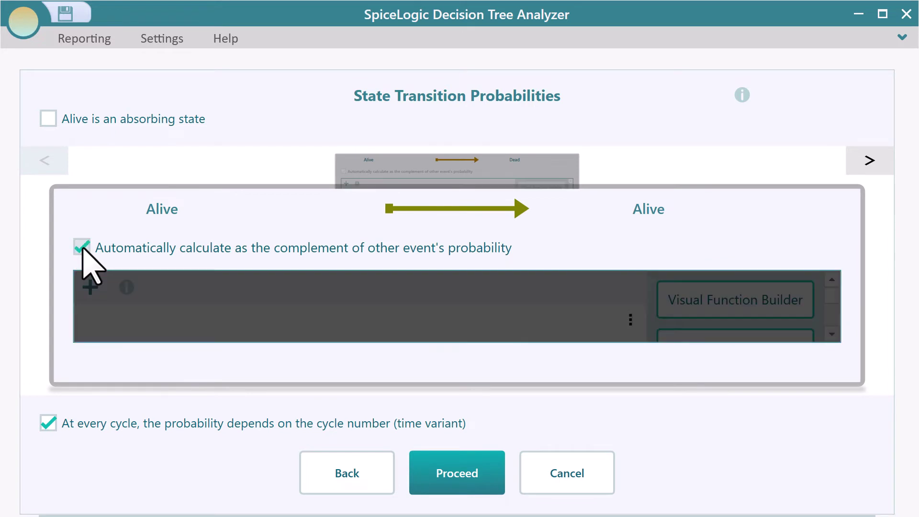
left_click(83, 247)
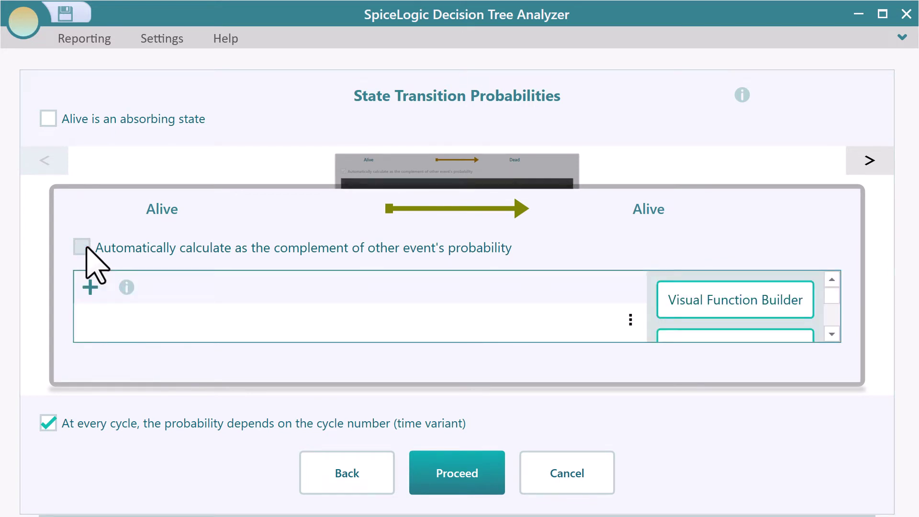
left_click(82, 247)
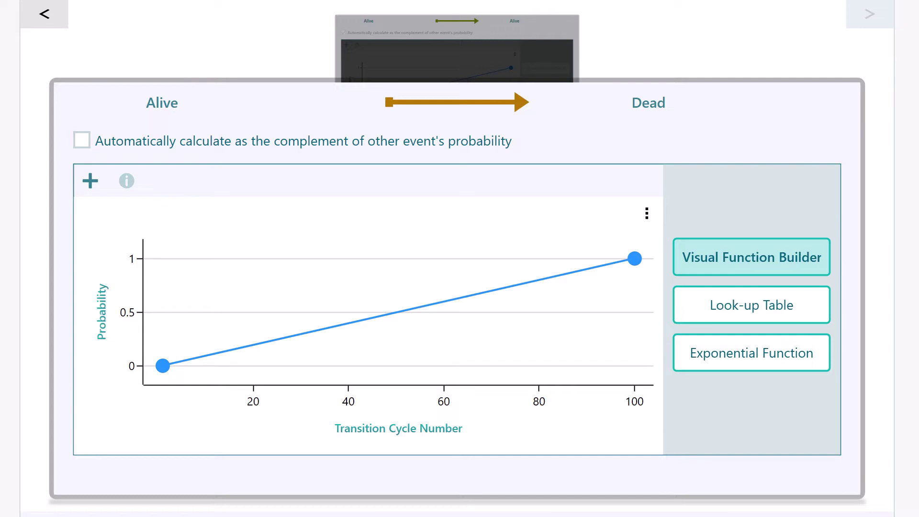
Step: Add and drag three points on the Alive-to-Dead curve, ending near 0.766 at cycle 31
left_click(225, 316)
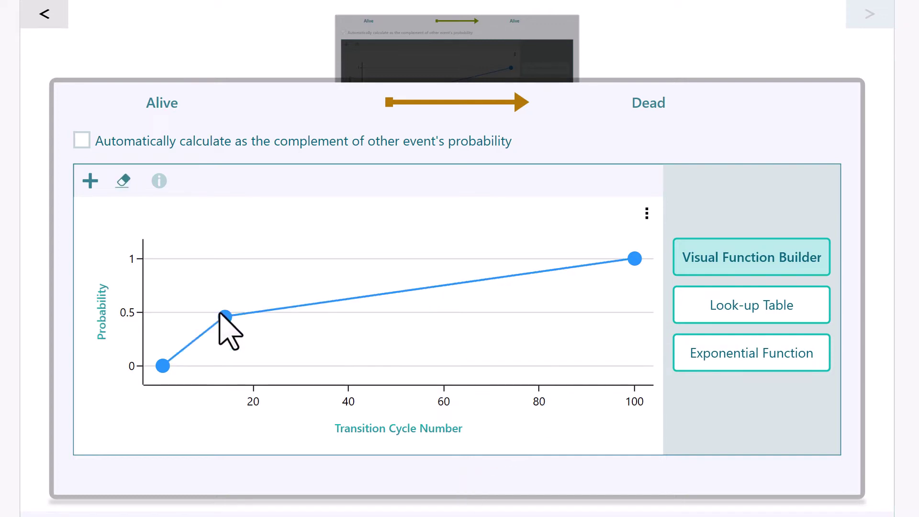
left_click(342, 286)
left_click(472, 266)
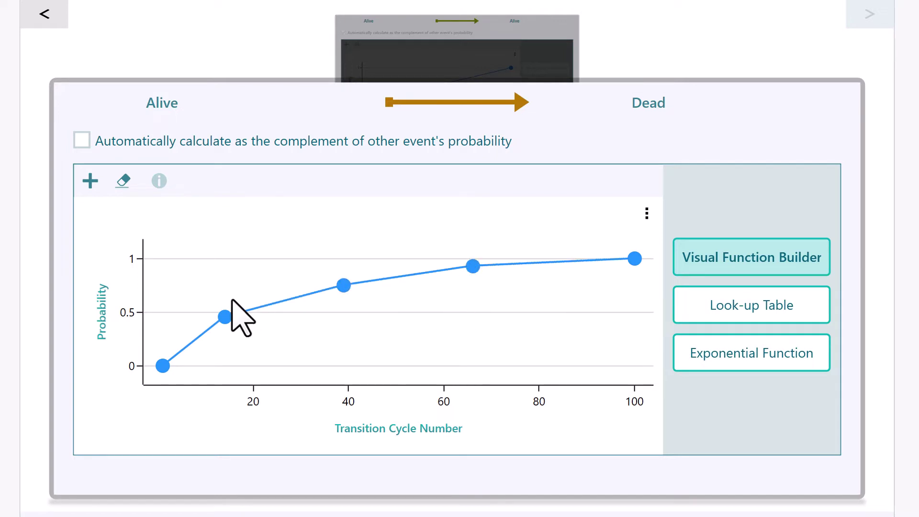
left_click_drag(225, 314, 209, 286)
left_click_drag(344, 286, 288, 259)
left_click_drag(473, 266, 412, 257)
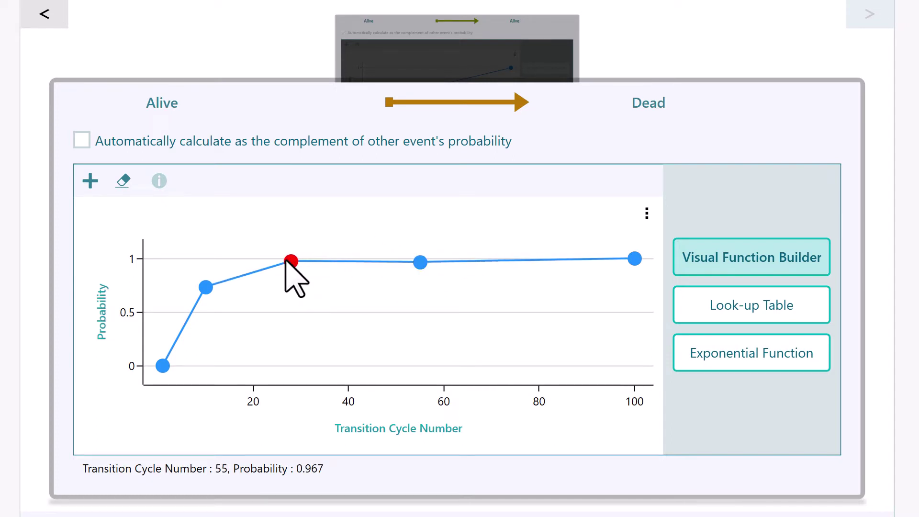
left_click_drag(286, 262, 303, 283)
Step: Try the exponential 1-e^(-rt) function with rates from 0.02 to 0.13, then switch to a look-up table
left_click(703, 371)
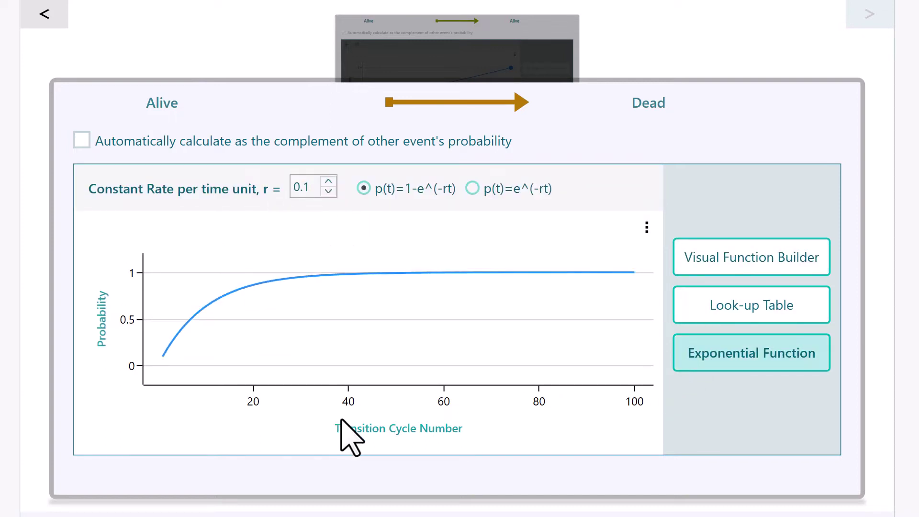
left_click(472, 188)
left_click(376, 192)
double_click(303, 188)
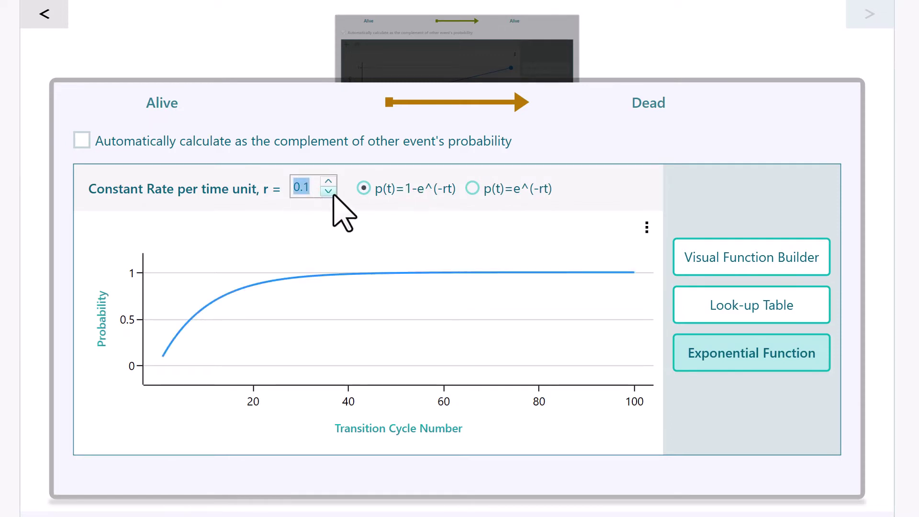
left_click(328, 191)
left_click(328, 191)
left_click(328, 191)
left_click(328, 191)
left_click(328, 191)
left_click(329, 191)
left_click(328, 191)
left_click(329, 191)
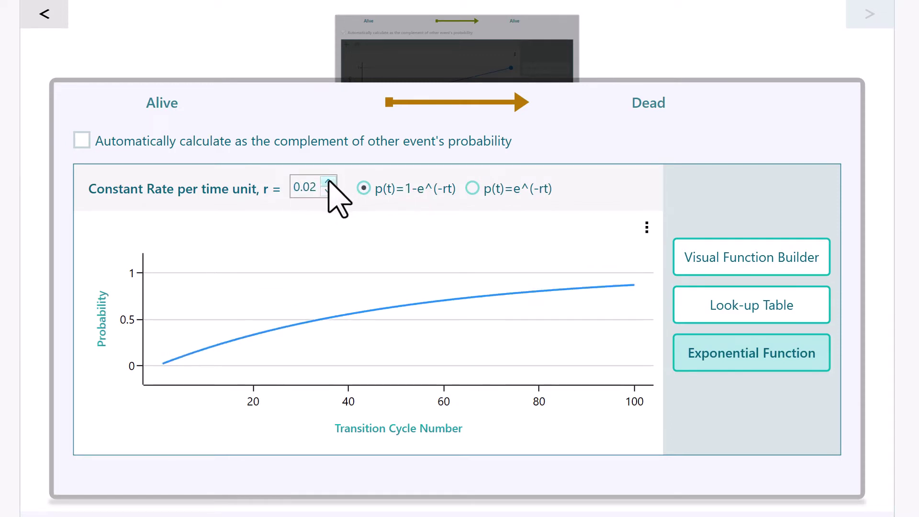
left_click(328, 182)
left_click(328, 181)
left_click(329, 182)
left_click(329, 182)
left_click(329, 182)
left_click(328, 182)
left_click(328, 182)
left_click(328, 182)
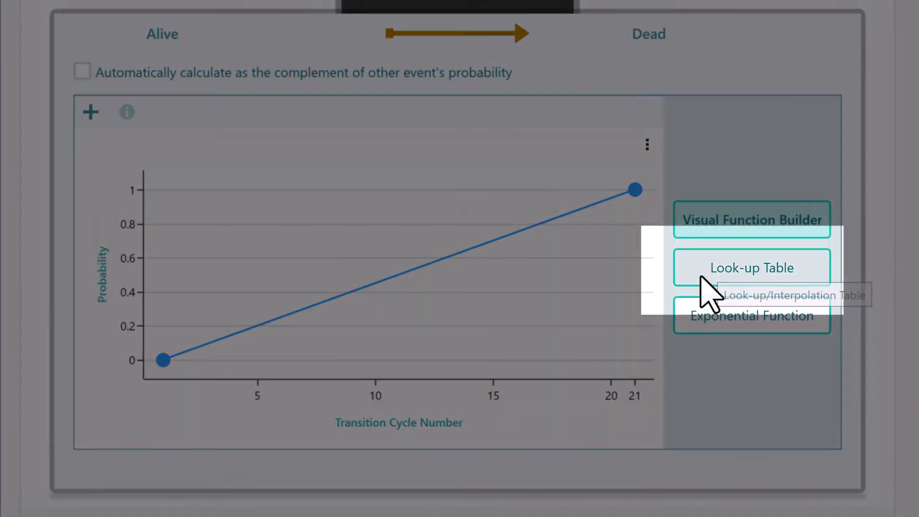
left_click(699, 277)
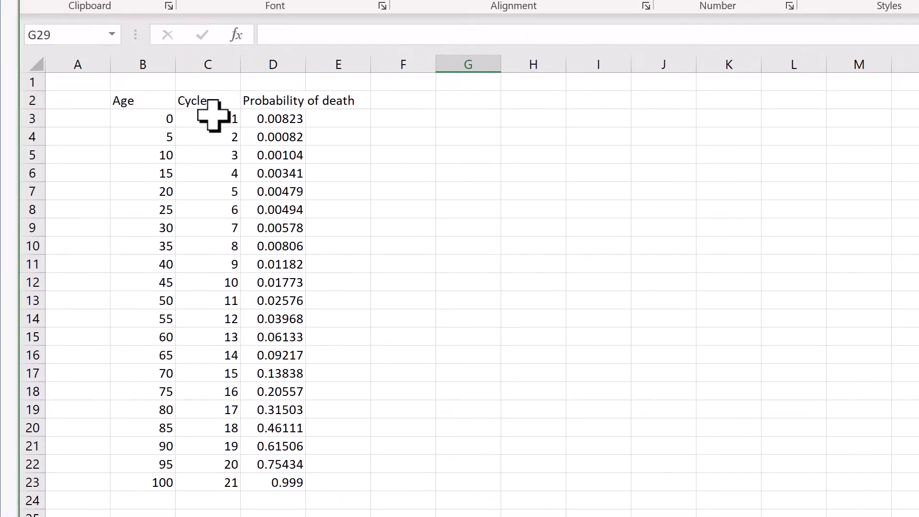
Step: Copy cells C3:D23 (cycles 1–21 with death probabilities) in Excel and return to the analyzer
left_click_drag(211, 115, 308, 493)
right_click(207, 144)
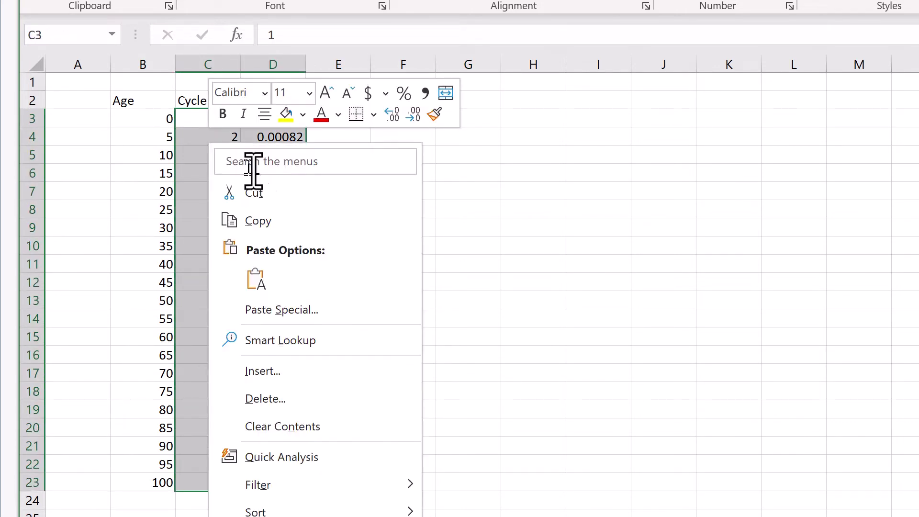
left_click(259, 223)
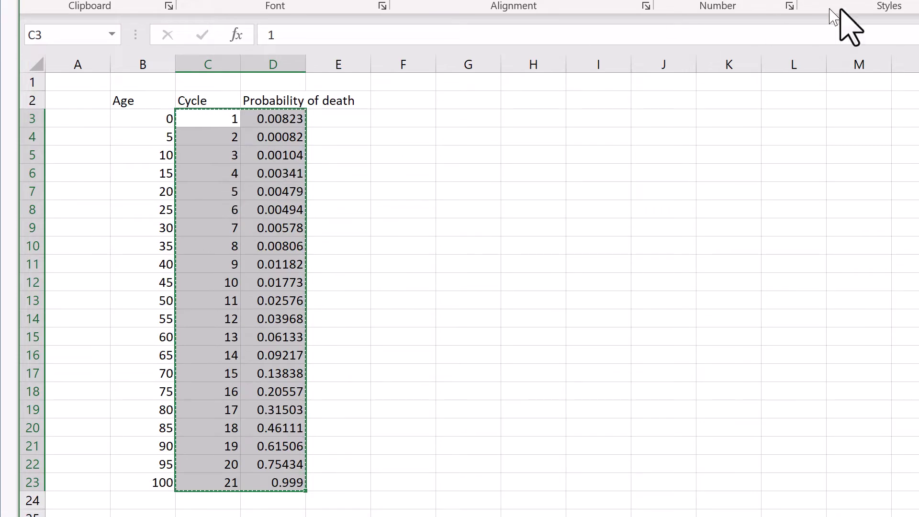
key("alt+Tab")
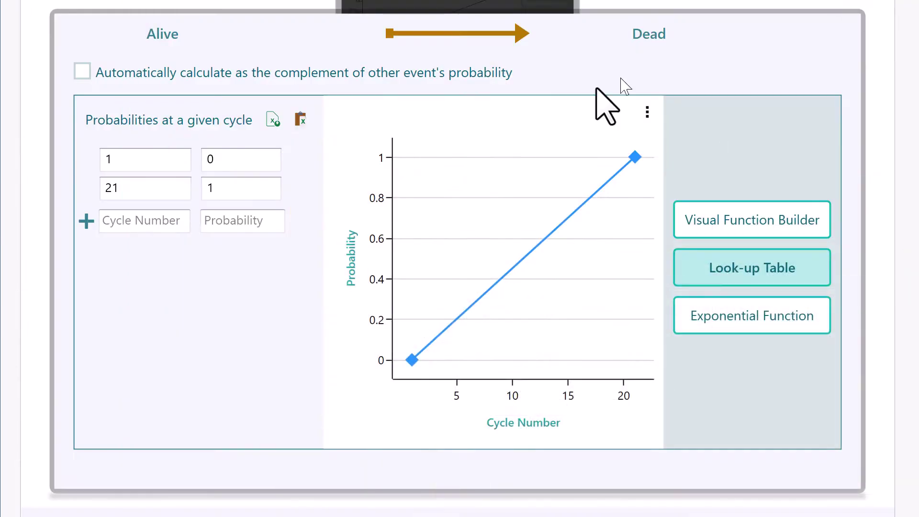
Step: Paste the 21 copied cycle probabilities into the Alive-to-Dead look-up table, reaching 0.999 at cycle 21
left_click(300, 120)
scroll(261, 311, "down", 5)
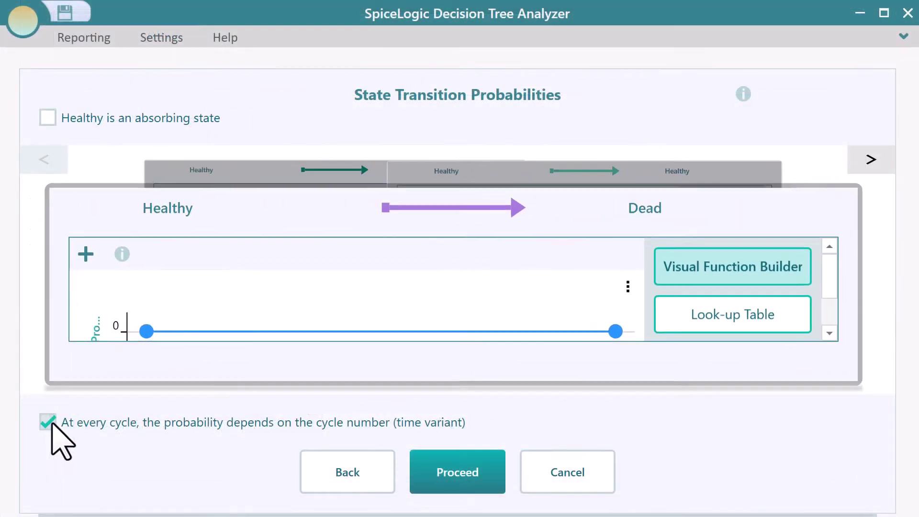
Step: Turn off time variance, give Sick 0 / 0.9 / 0.1 to Healthy / Sick / Dead, and make Dead absorbing
left_click(47, 421)
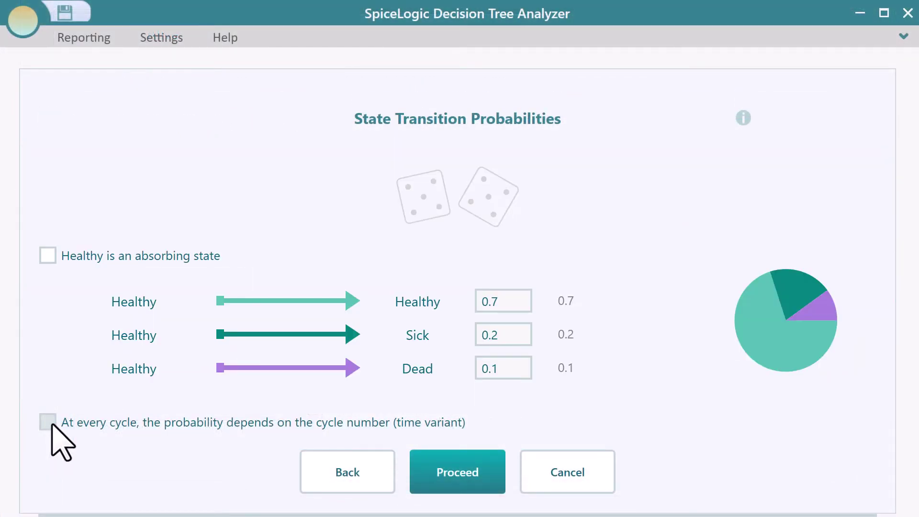
left_click(490, 485)
left_click(521, 301)
type("0")
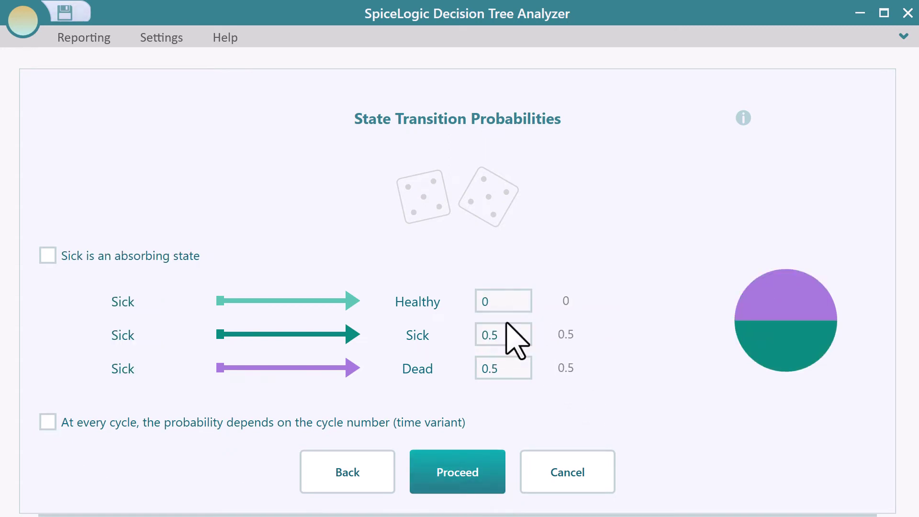
left_click(508, 328)
type("0.9")
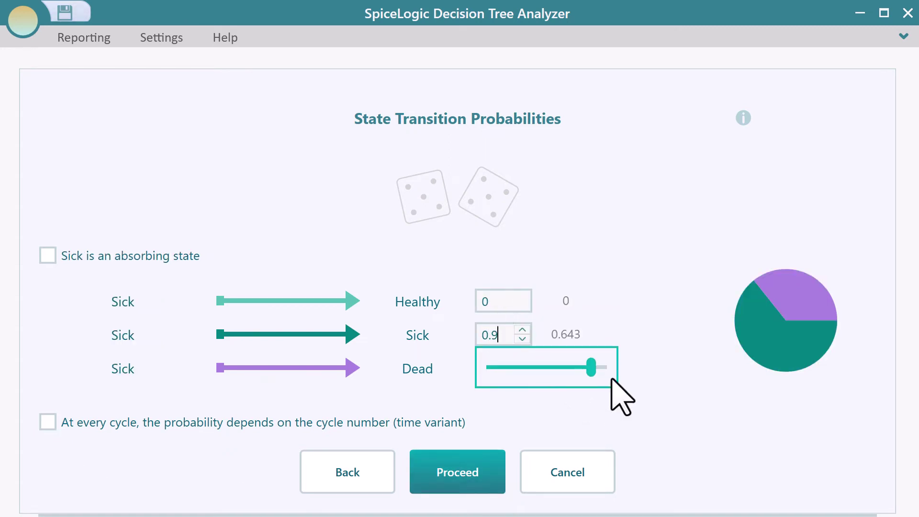
left_click(522, 368)
type("0.1")
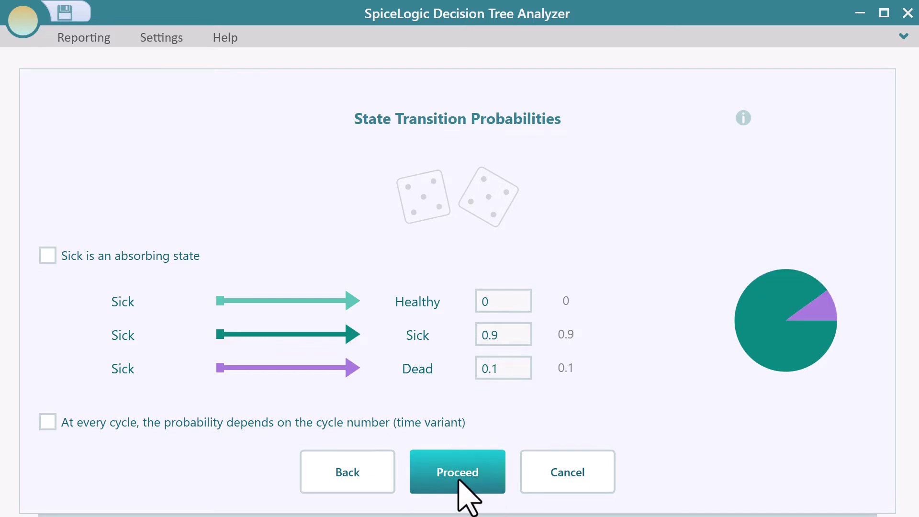
left_click(460, 481)
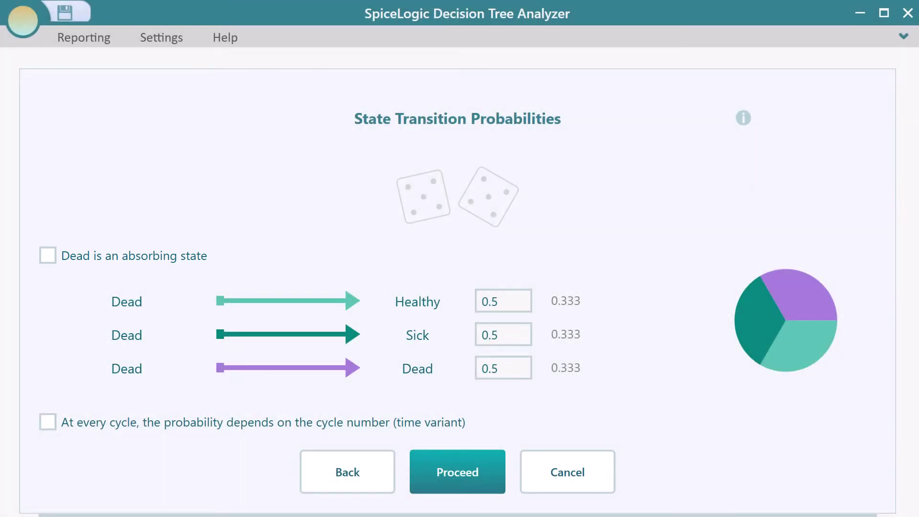
left_click(47, 257)
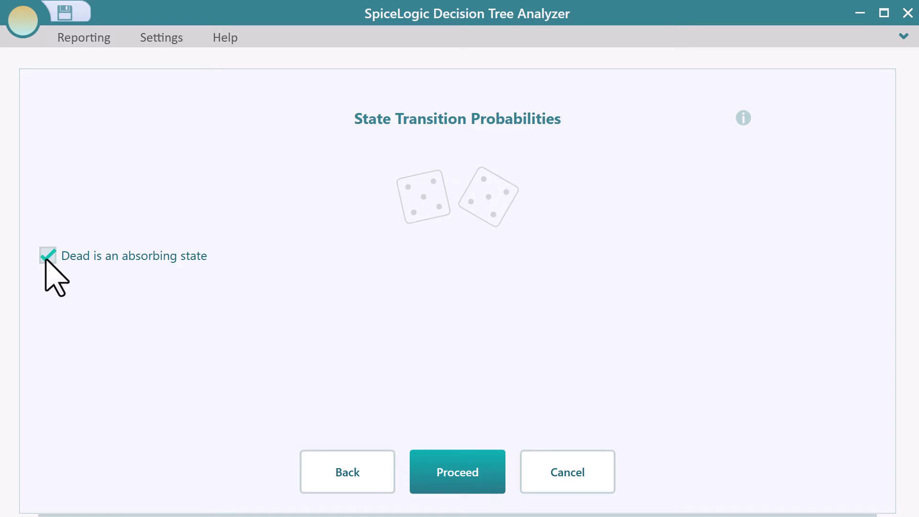
Step: Continue to the initial state, trying Sick and Dead before choosing Healthy as the start
left_click(486, 484)
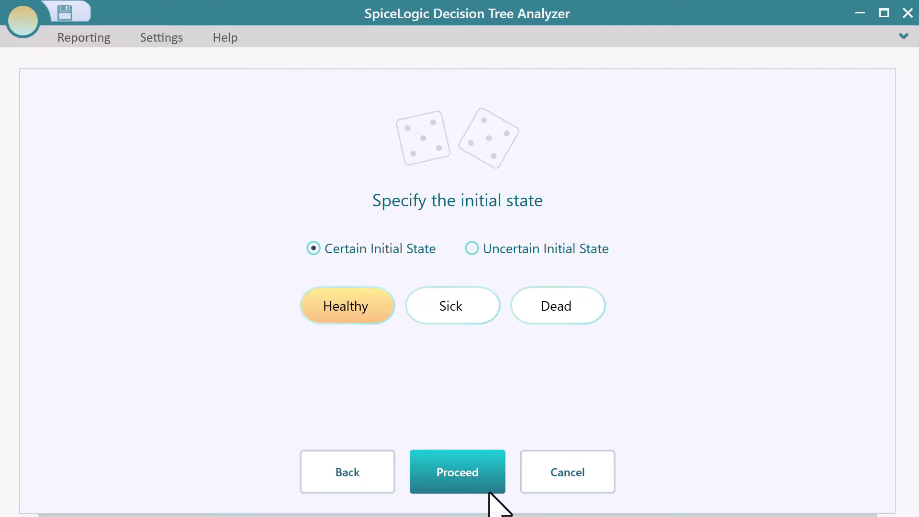
left_click(468, 302)
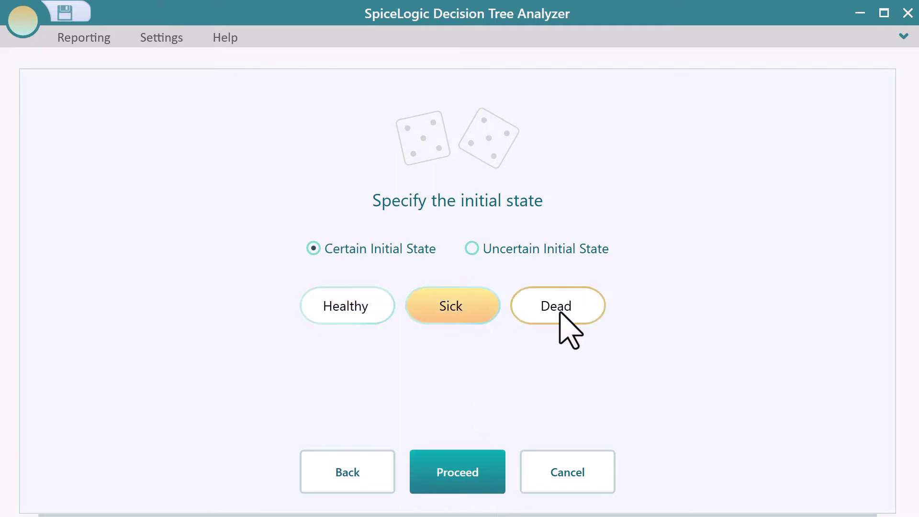
left_click(564, 309)
left_click(334, 301)
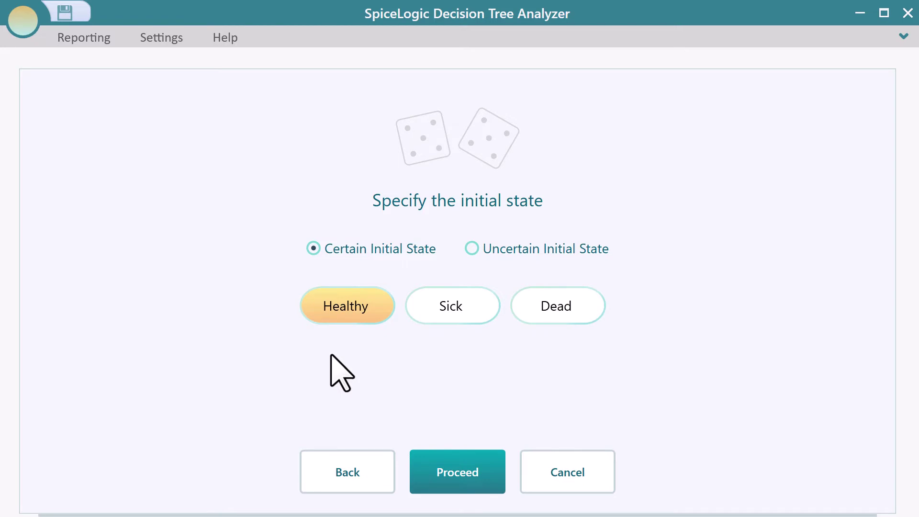
Step: Try an uncertain starting mix (Dead 0.69, Sick 0.15), then revert to a certain initial state
left_click(471, 248)
mouse_move(493, 328)
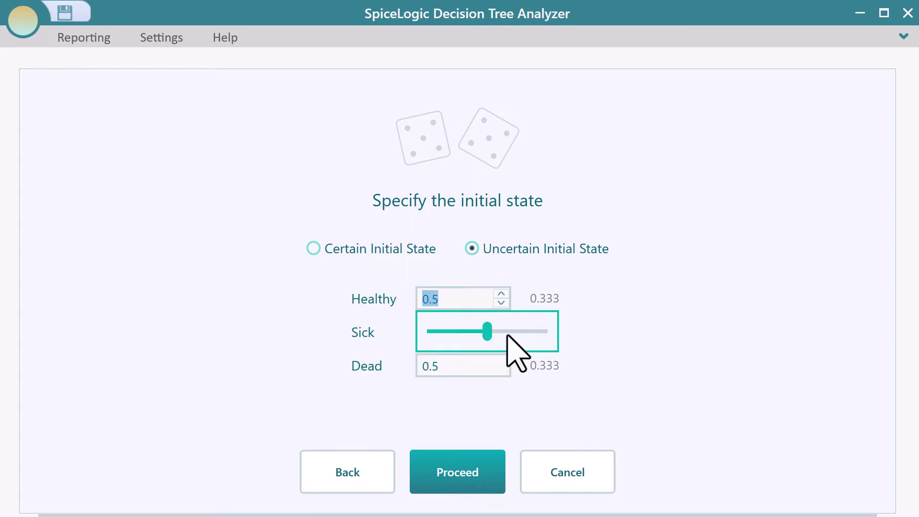
left_click_drag(487, 331, 436, 331)
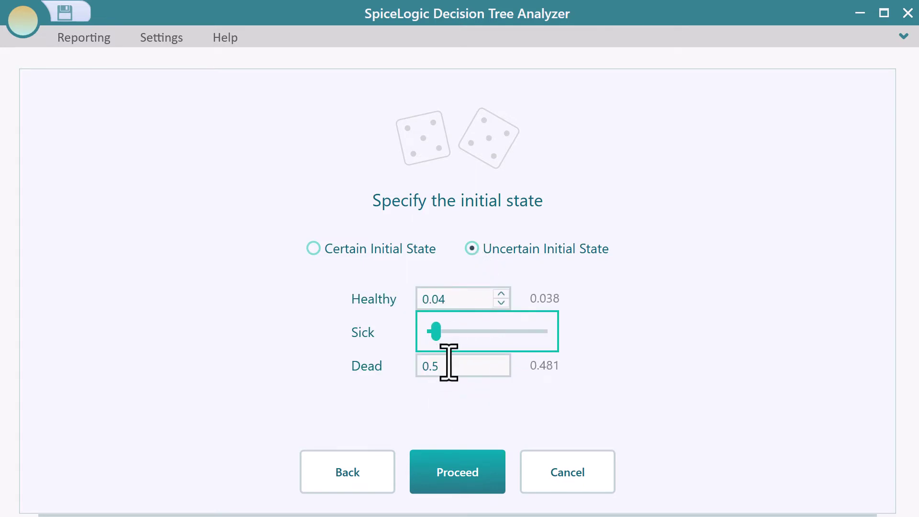
left_click(444, 369)
left_click_drag(486, 398, 507, 391)
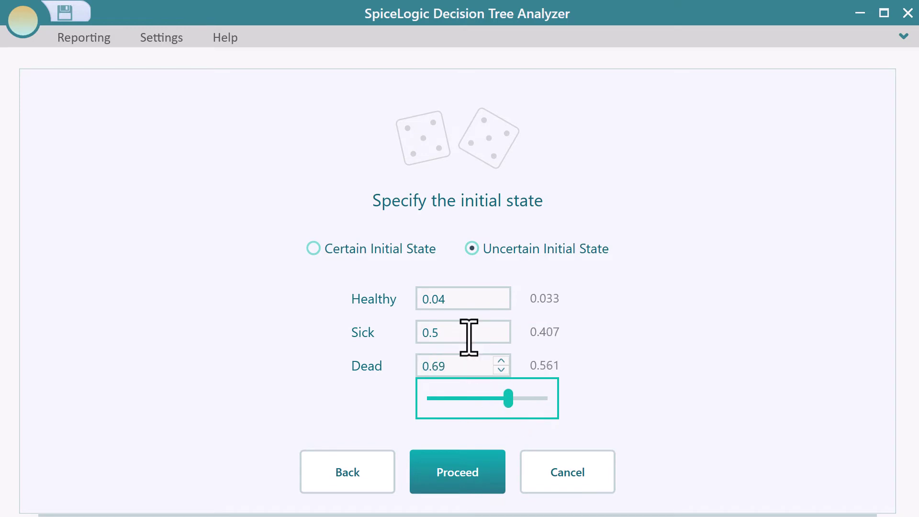
left_click_drag(469, 334, 446, 335)
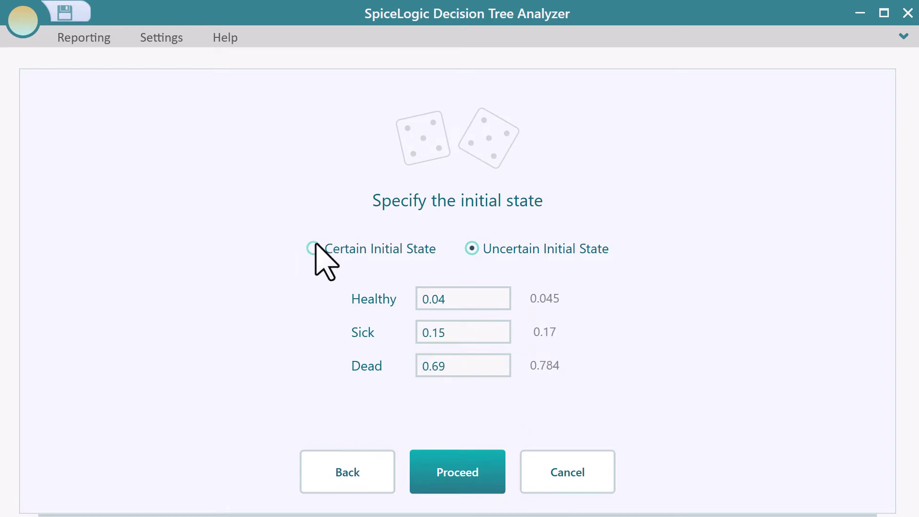
left_click(315, 247)
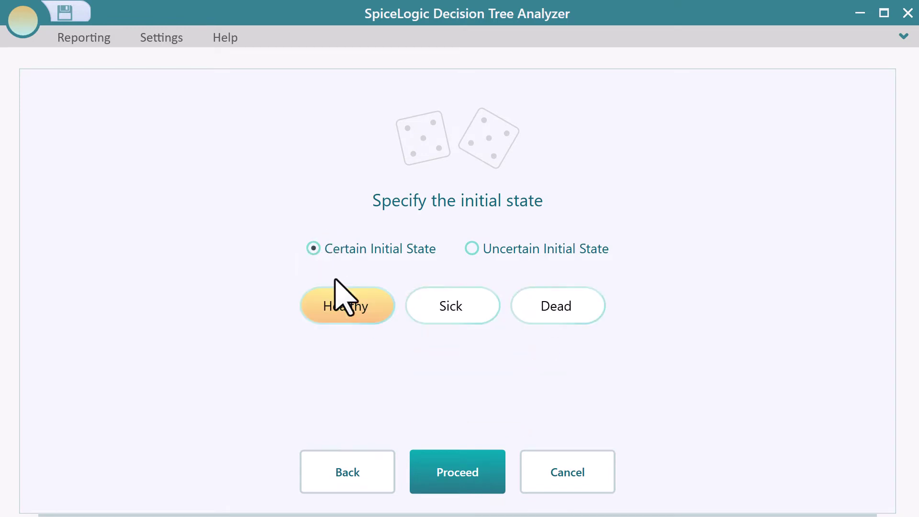
Step: Keep Healthy as the initial state and choose to set payoffs on the states
left_click(468, 489)
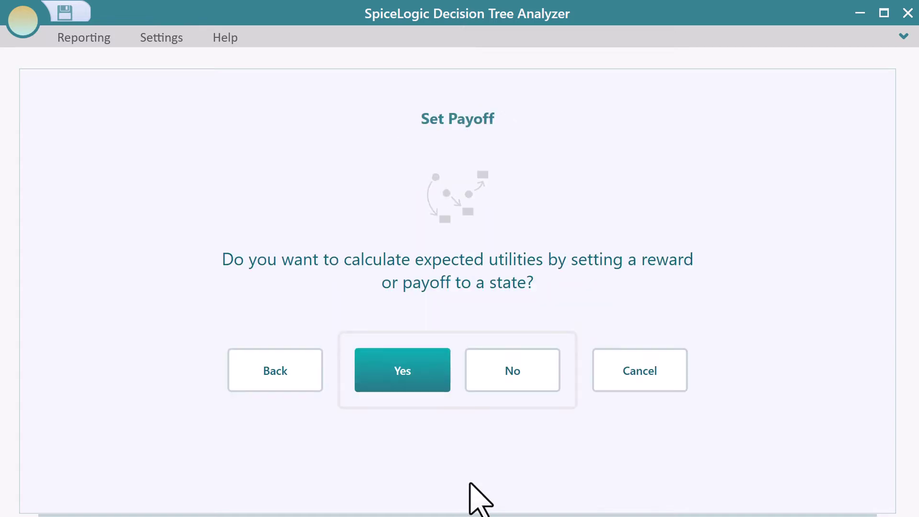
left_click(413, 384)
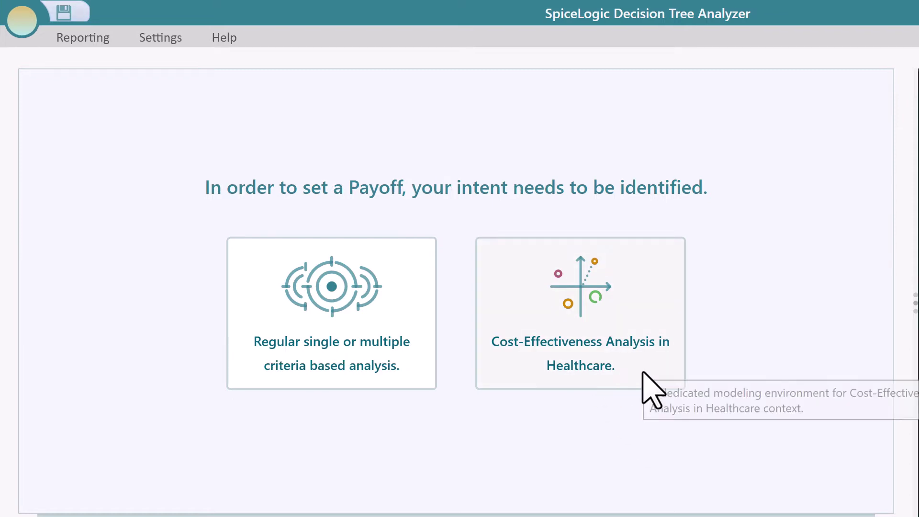
Step: Choose healthcare cost-effectiveness analysis and look through the QALY and DALY expression options
left_click(642, 374)
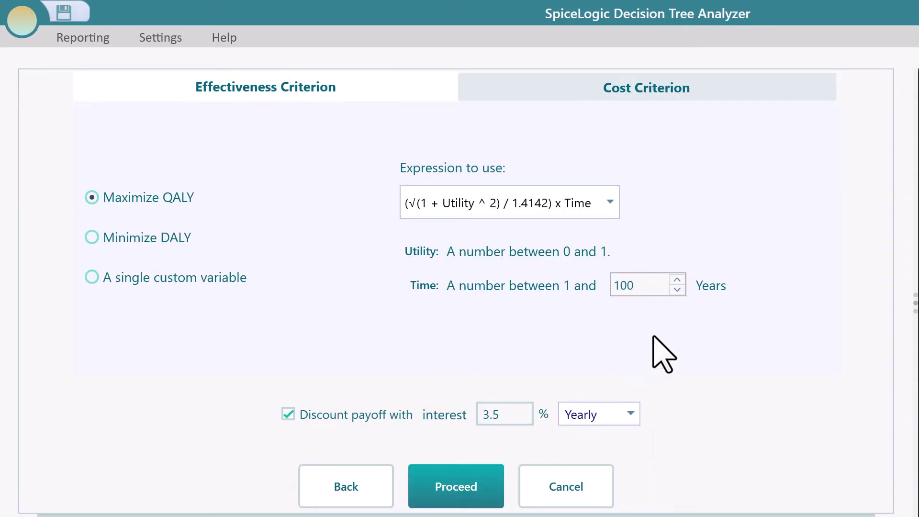
left_click(464, 202)
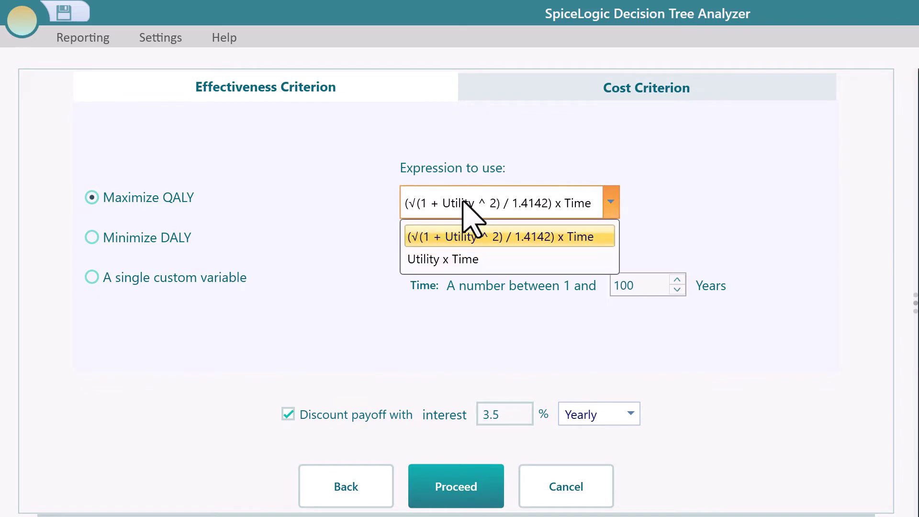
left_click(463, 201)
left_click(158, 239)
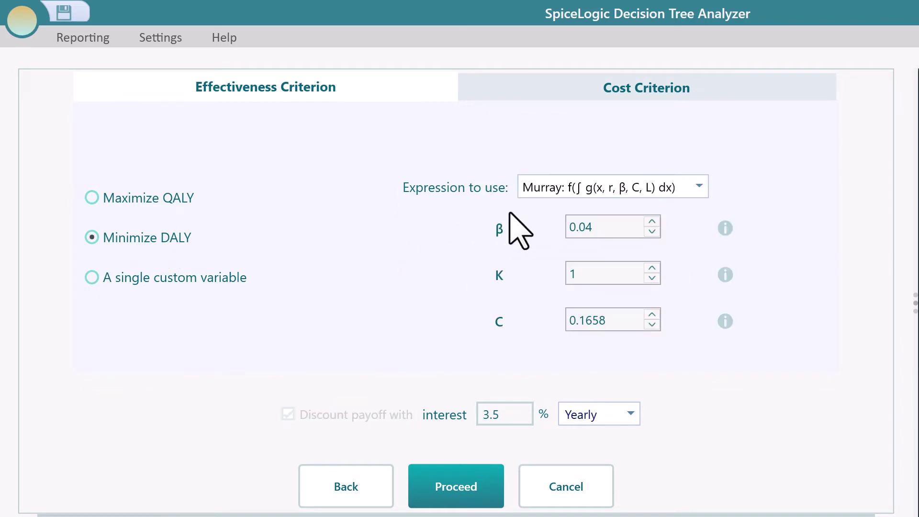
left_click(623, 186)
left_click(632, 189)
Step: Replace Life-years with a single custom QALY effectiveness variable ranging from 0 to 1
left_click(144, 278)
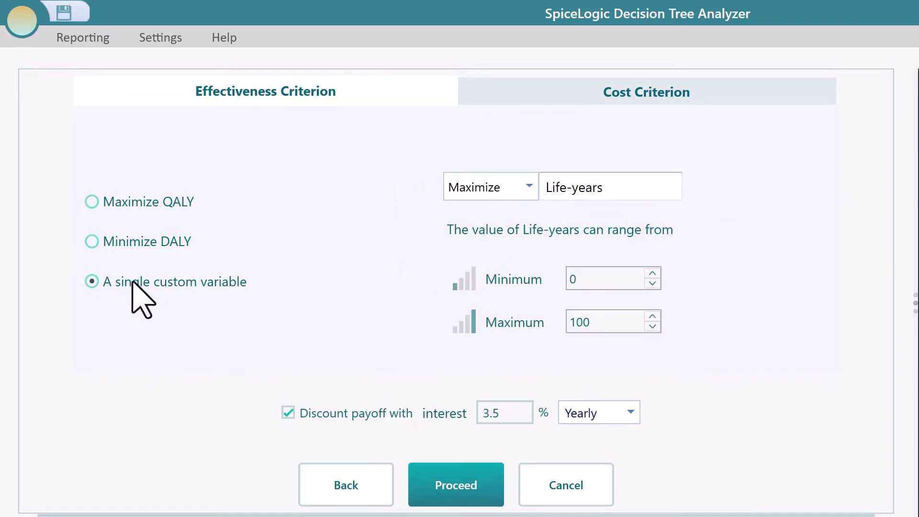
left_click_drag(632, 187, 369, 149)
type("QALY")
left_click(602, 281)
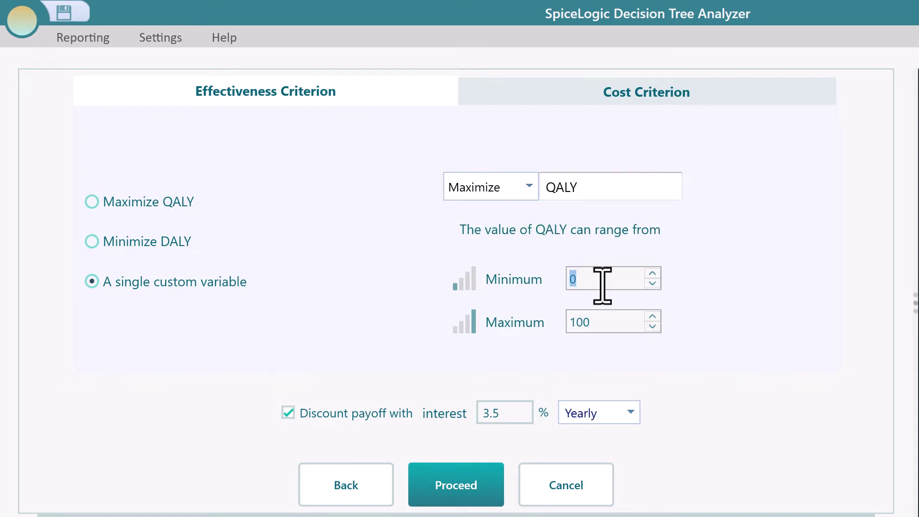
left_click(587, 317)
type("1")
Step: Turn on cost minimisation with a maximum willingness-to-pay of 5000 $
left_click(669, 83)
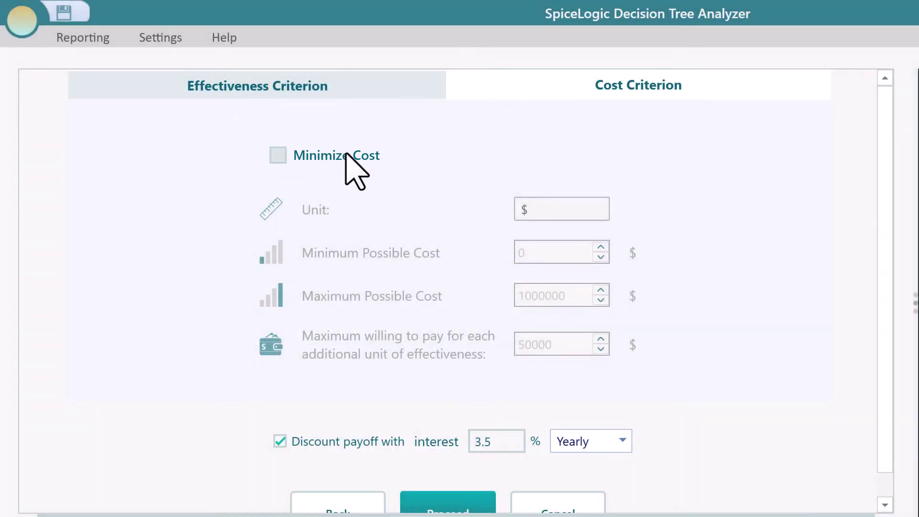
left_click(345, 164)
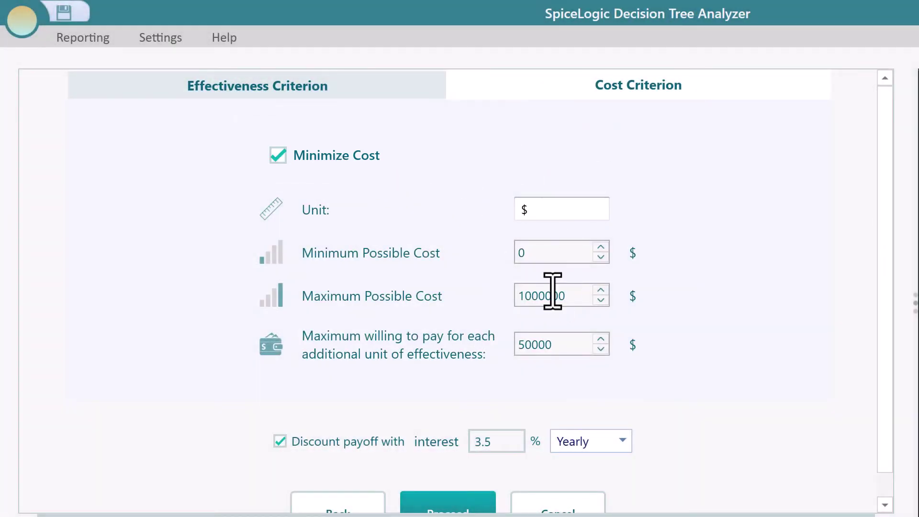
left_click(556, 344)
key("BackSpace")
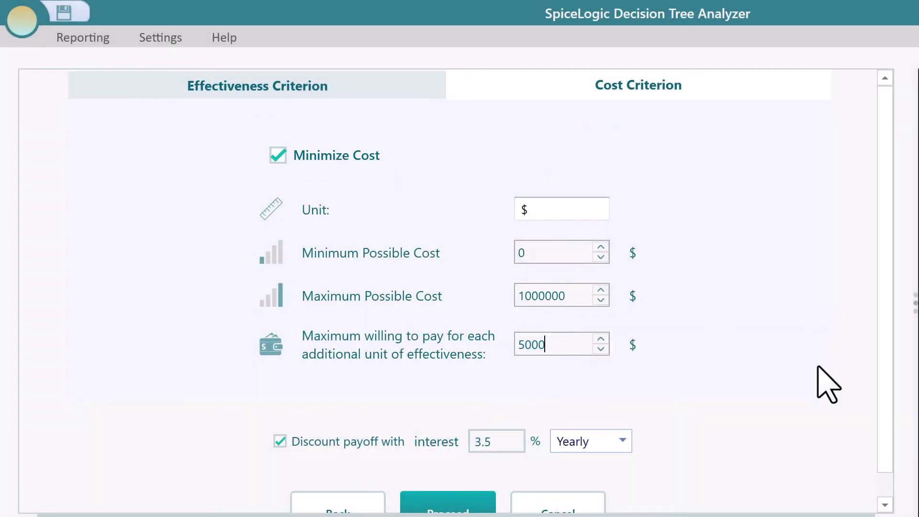
left_click(259, 87)
Step: Give the Healthy state a QALY reward of 1
left_click(491, 492)
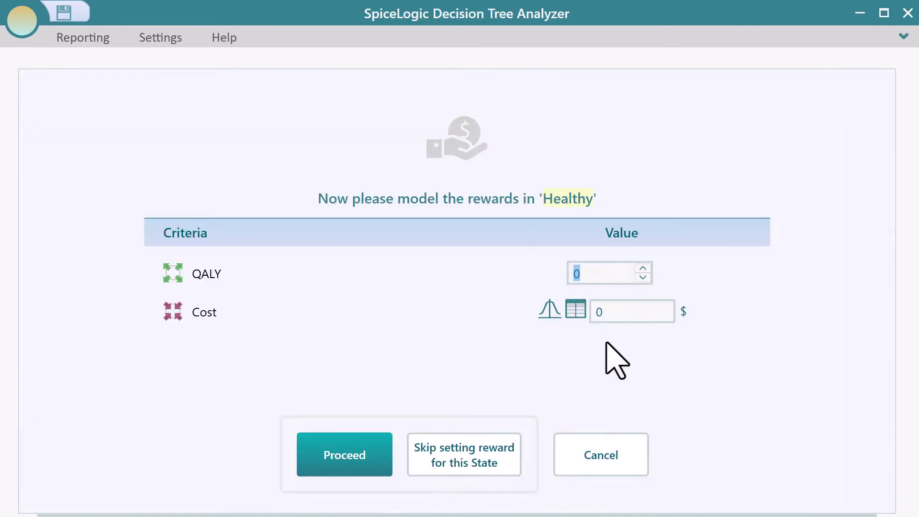
type("1")
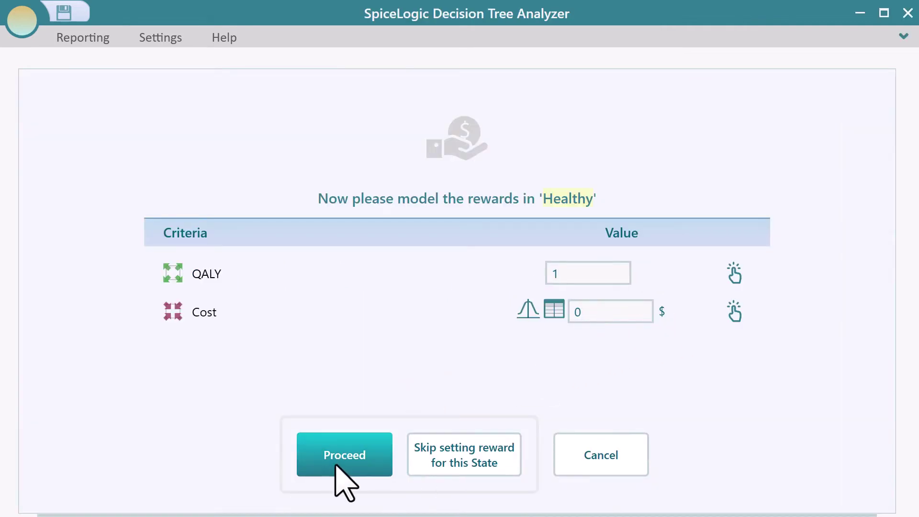
left_click(338, 468)
Step: Give Sick 0.5 QALY and a 20000 cost, leaving Dead's rewards at zero
left_click(595, 273)
type("0.5")
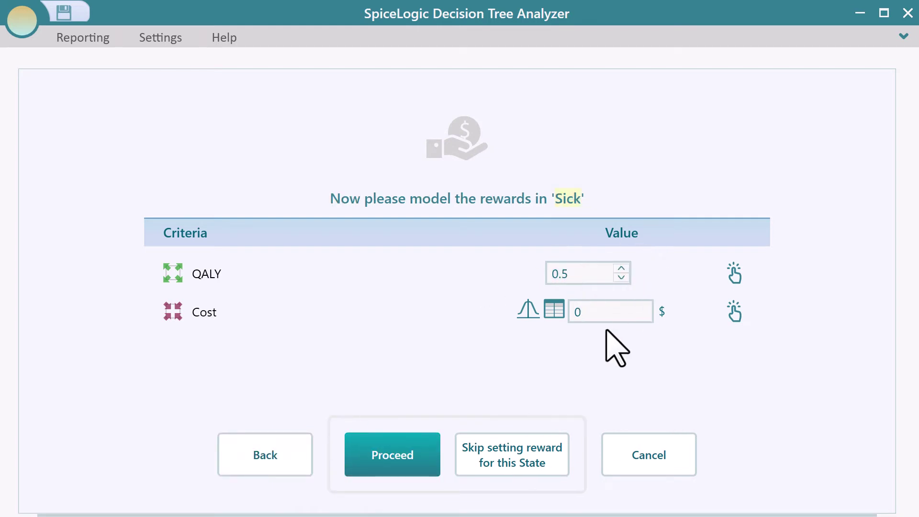
left_click(605, 313)
type("20000")
left_click(391, 458)
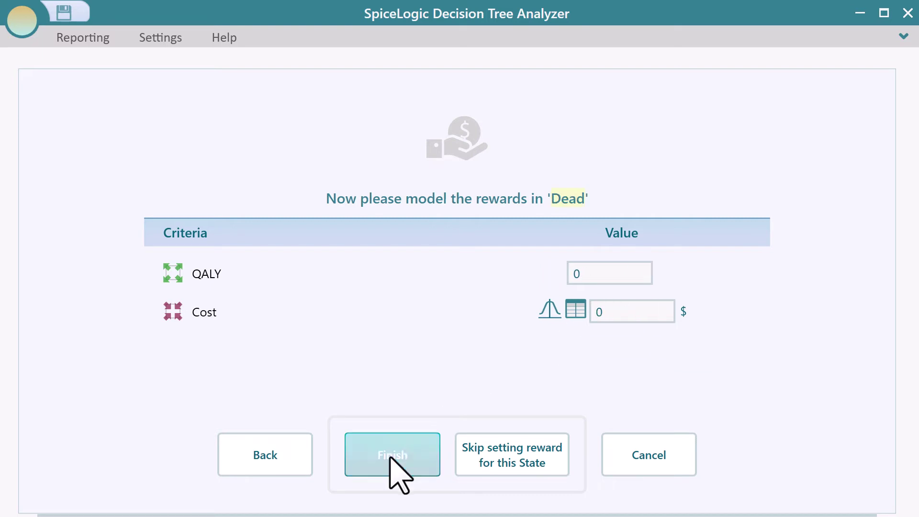
left_click(607, 271)
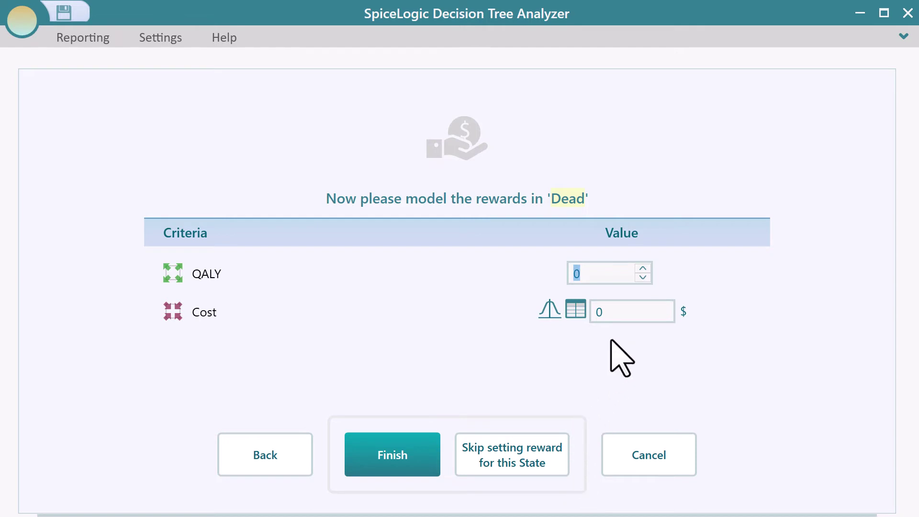
left_click(553, 462)
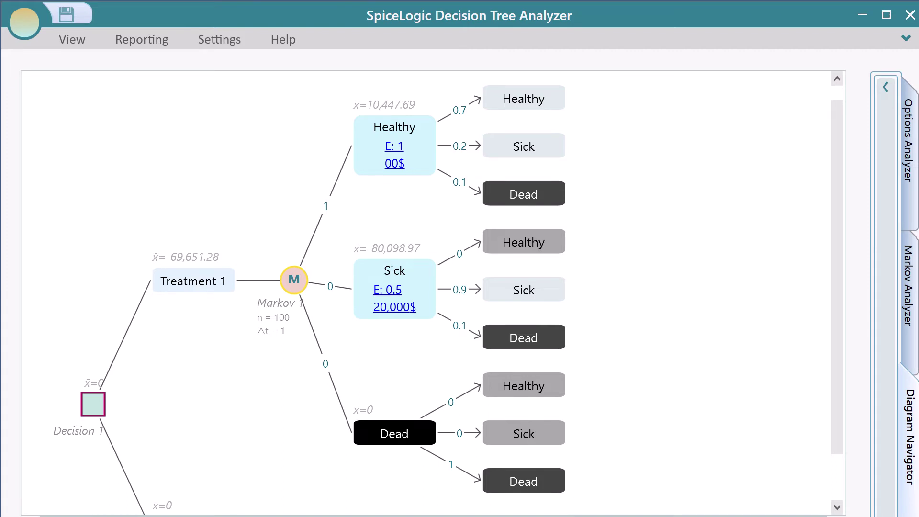
Step: Open the Markov Analyzer and view all cohort charts in the enlarged Metrics Visualizer
left_click(903, 297)
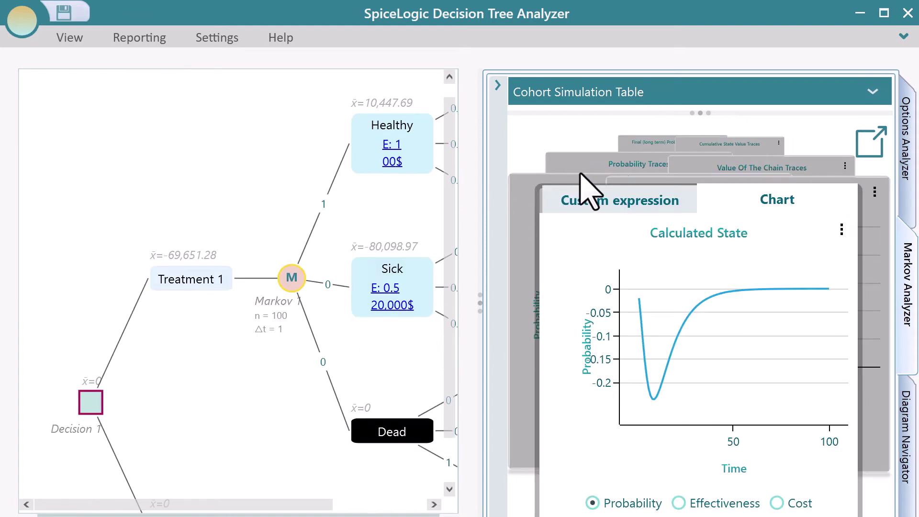
left_click(885, 150)
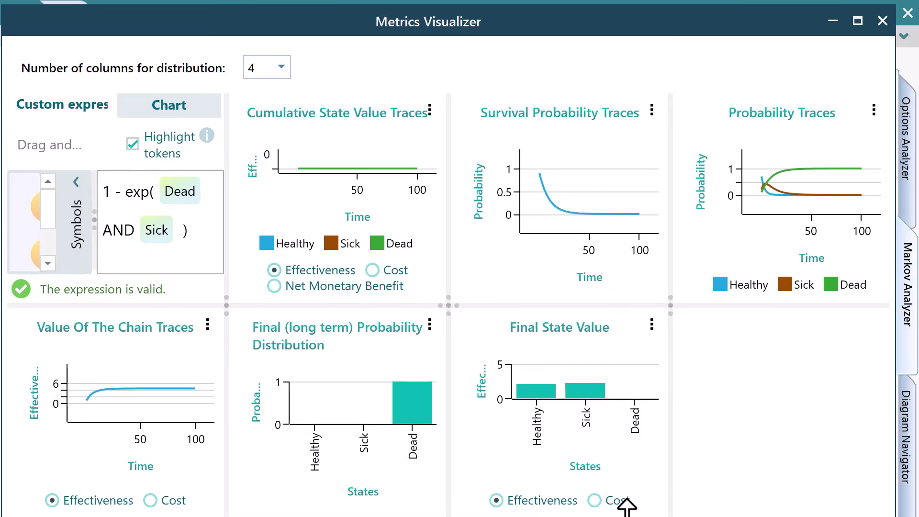
left_click(882, 21)
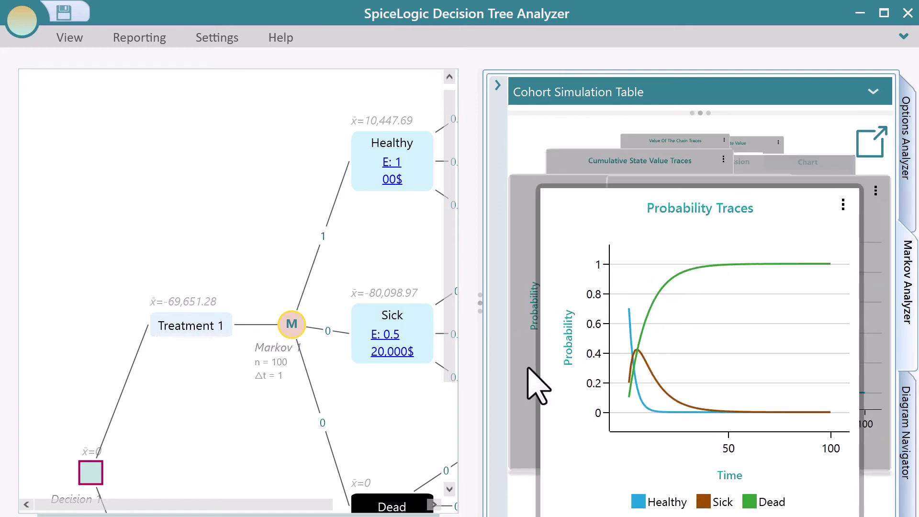
Step: Review the Probability Traces chart's numbers in its data table
right_click(624, 290)
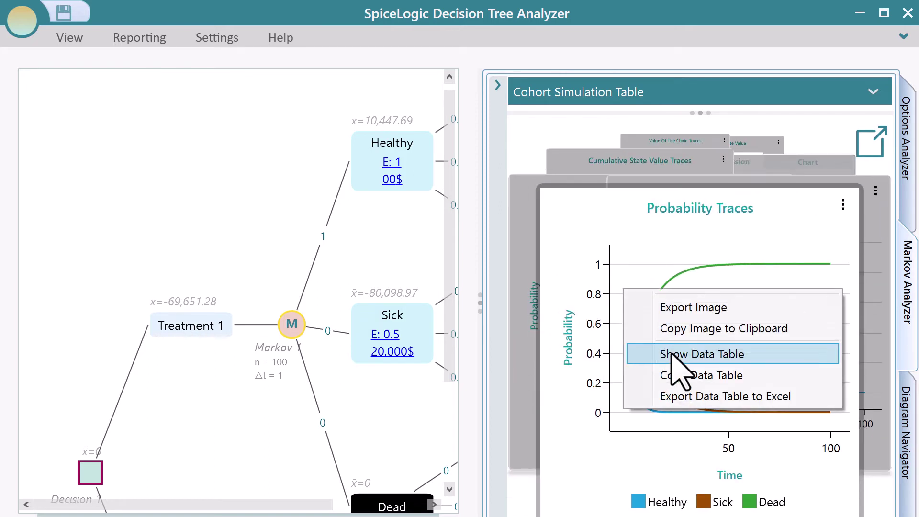
left_click(673, 356)
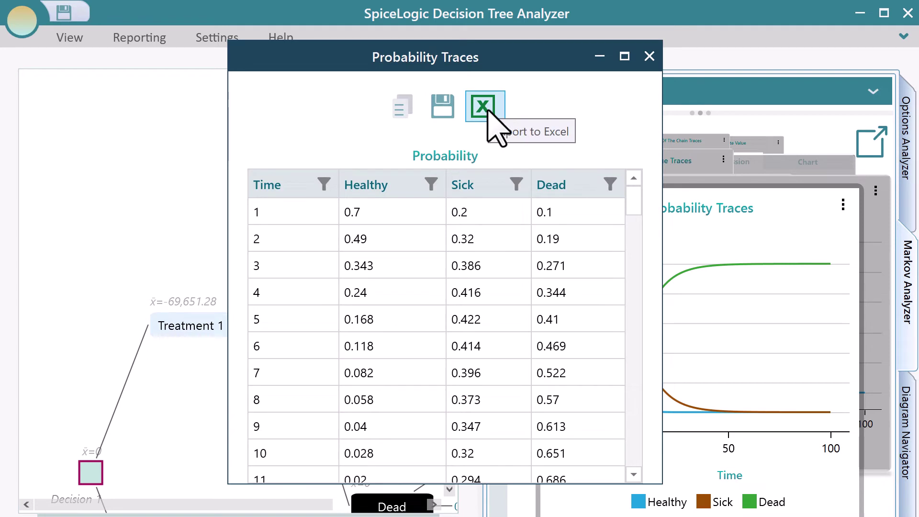
left_click(649, 56)
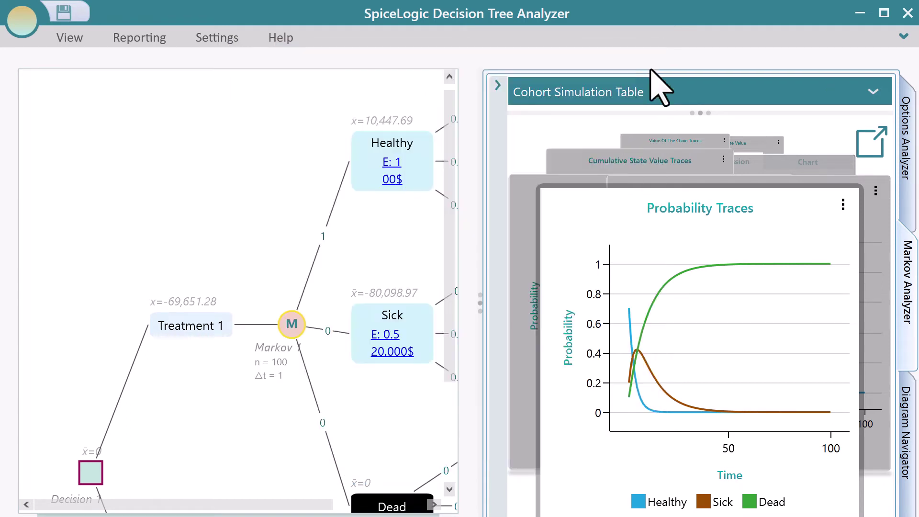
Step: Show the Cumulative State Value Traces chart plotted as cost
left_click(526, 252)
left_click(520, 261)
left_click(659, 503)
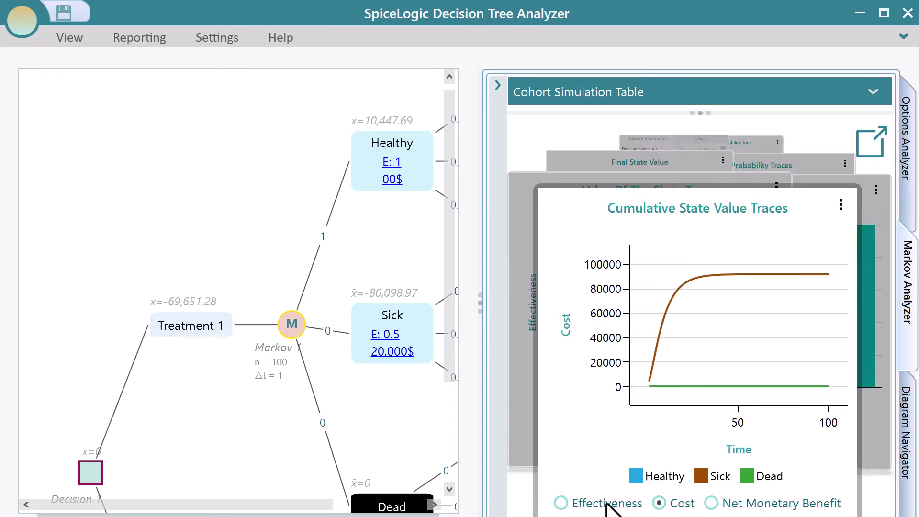
Step: Start a custom expression reading 1 - Dead and plot it
left_click(607, 504)
scroll(698, 320, "down", 1)
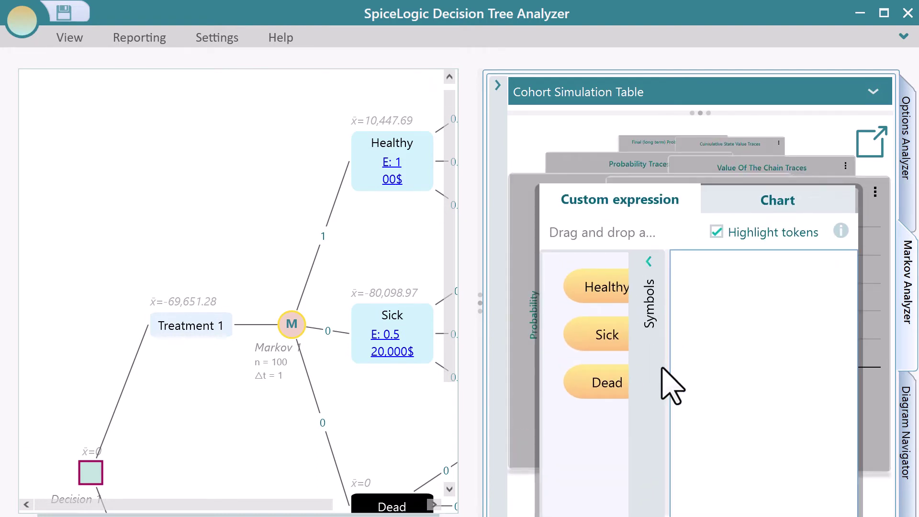
left_click_drag(666, 371, 710, 379)
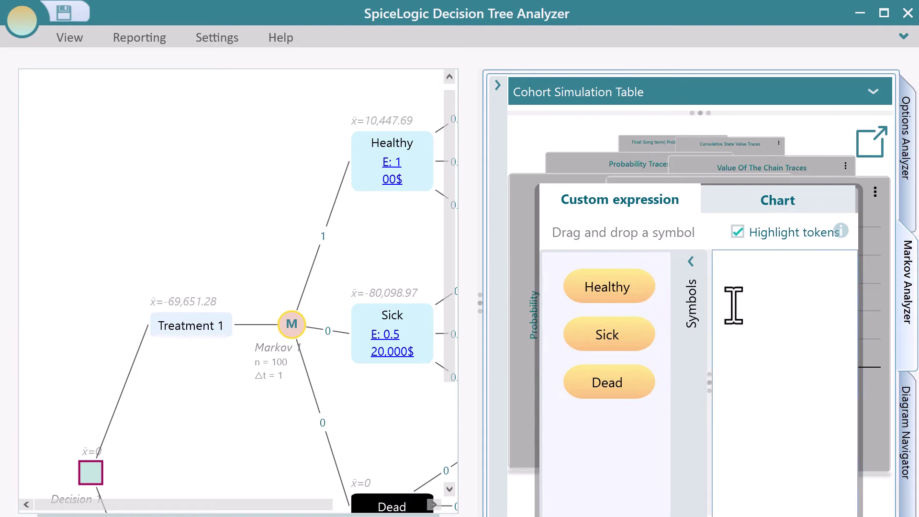
type("-")
left_click_drag(608, 385, 816, 320)
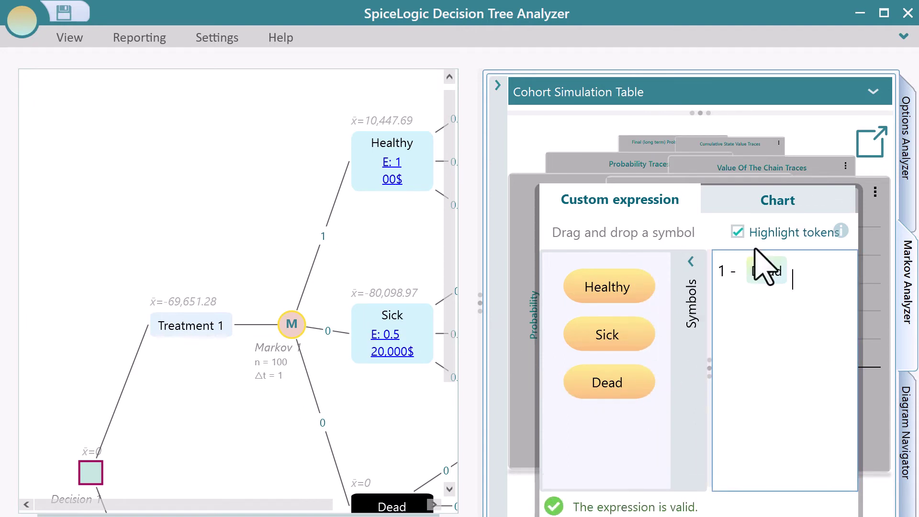
left_click(787, 200)
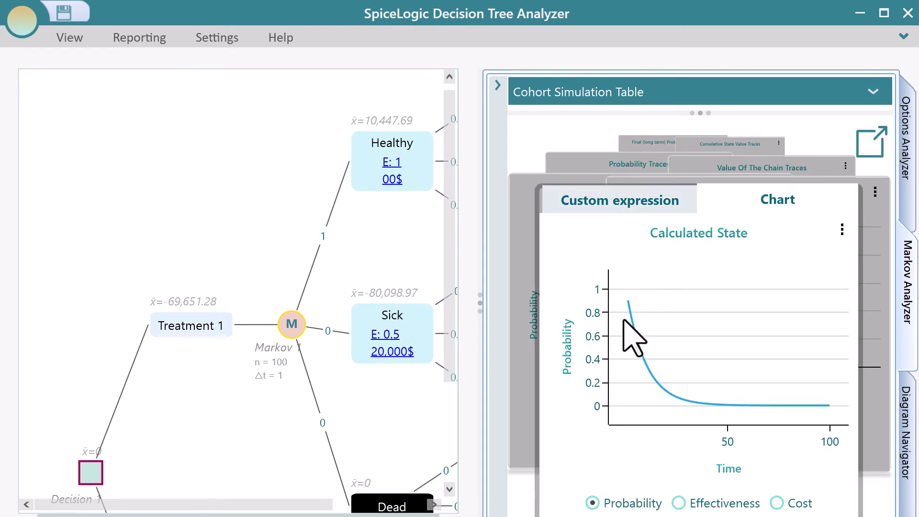
left_click(596, 204)
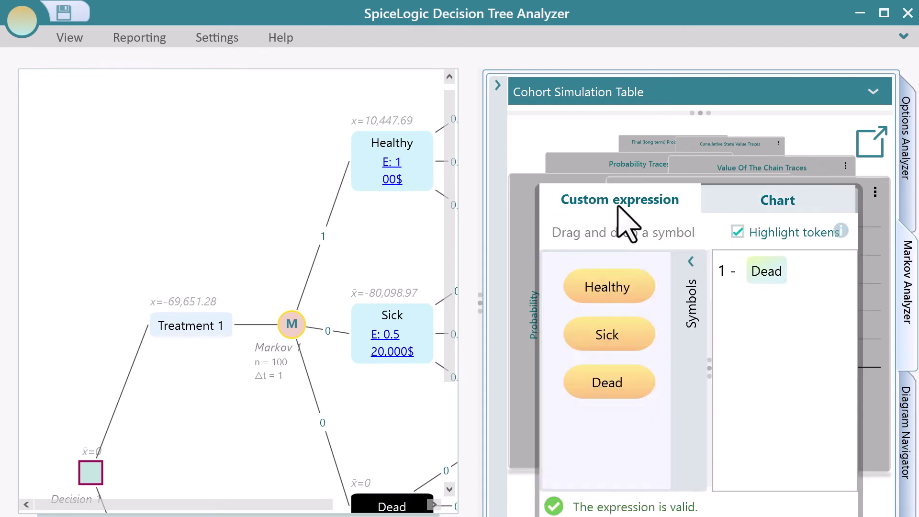
Step: Turn it into 1 - exp( Dead AND Sick ), adding Sick and replacing the plus with AND
left_click(727, 323)
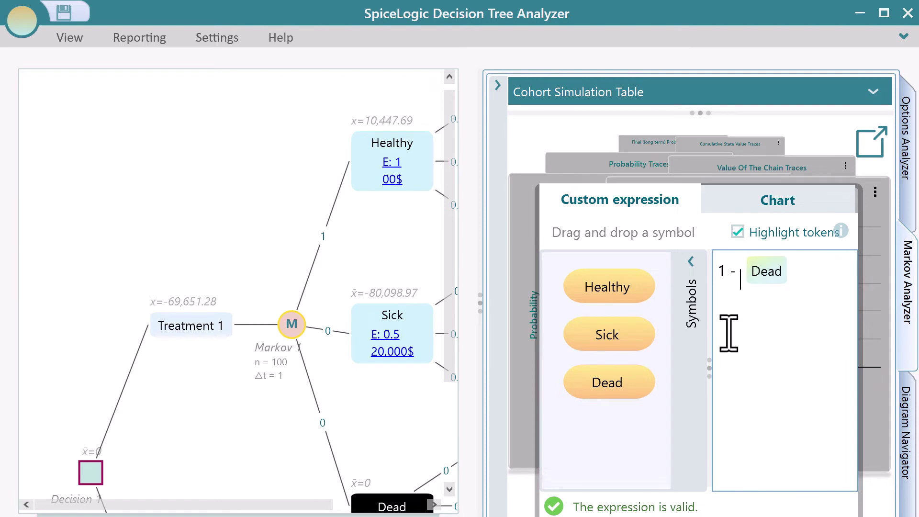
type("exp(")
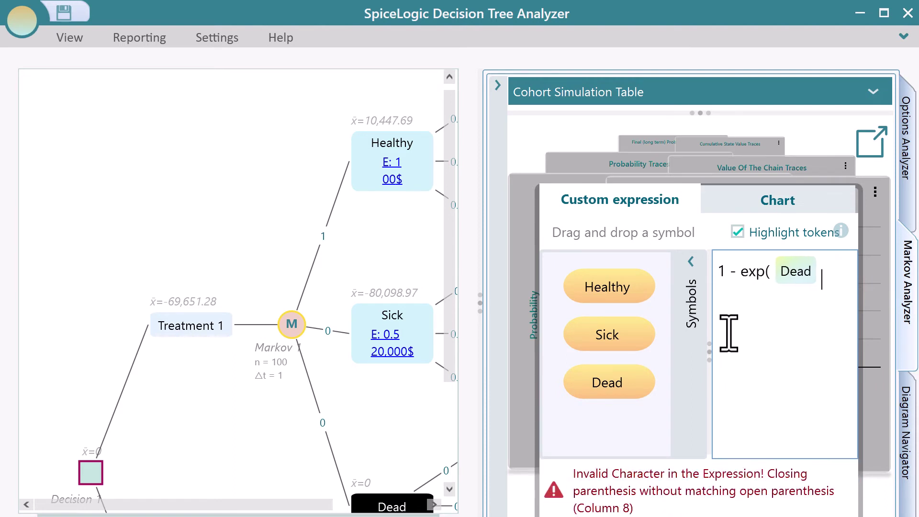
left_click_drag(615, 337, 781, 352)
type(")")
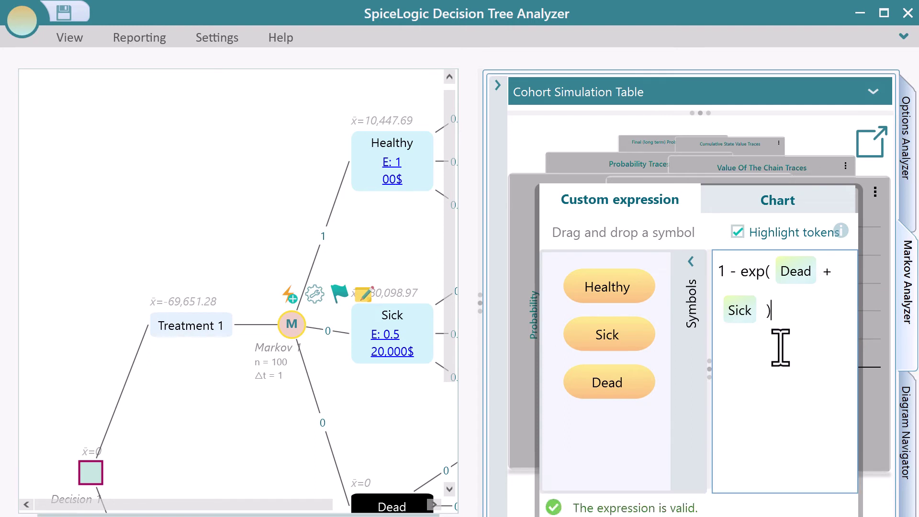
left_click(758, 199)
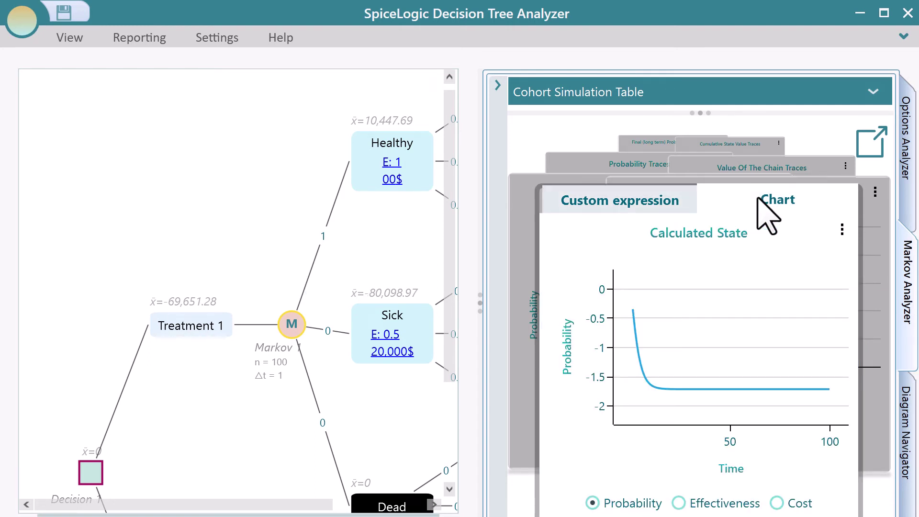
left_click(637, 209)
left_click(835, 272)
key("BackSpace")
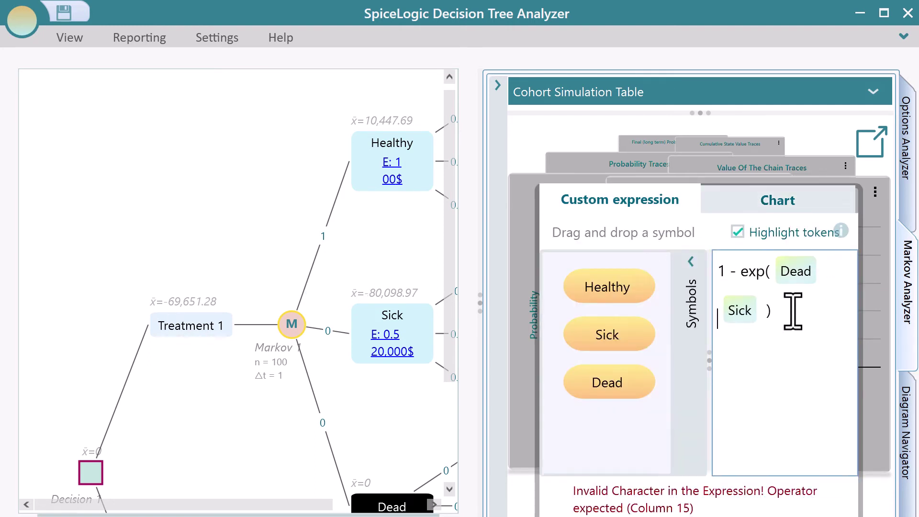
type("AND")
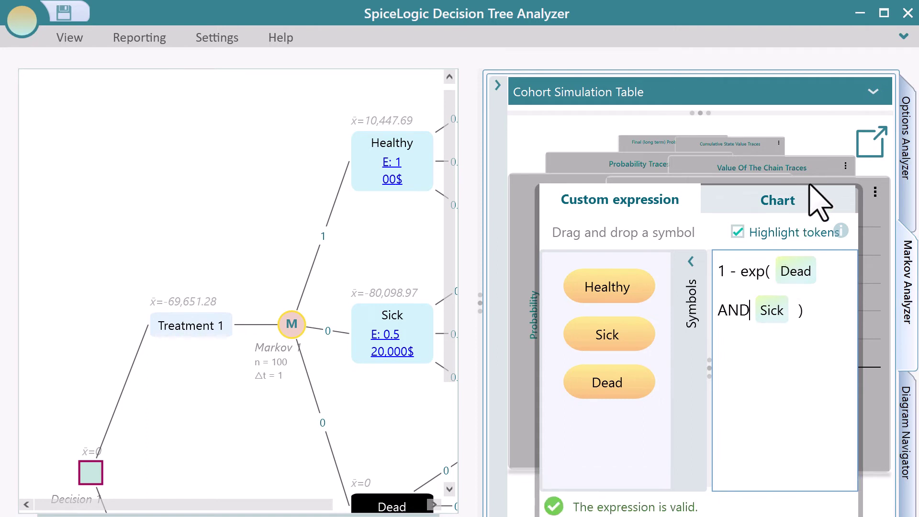
Step: Plot the Dead AND Sick expression and expand the Cohort Simulation Table's per-cycle results
left_click(805, 210)
left_click(582, 93)
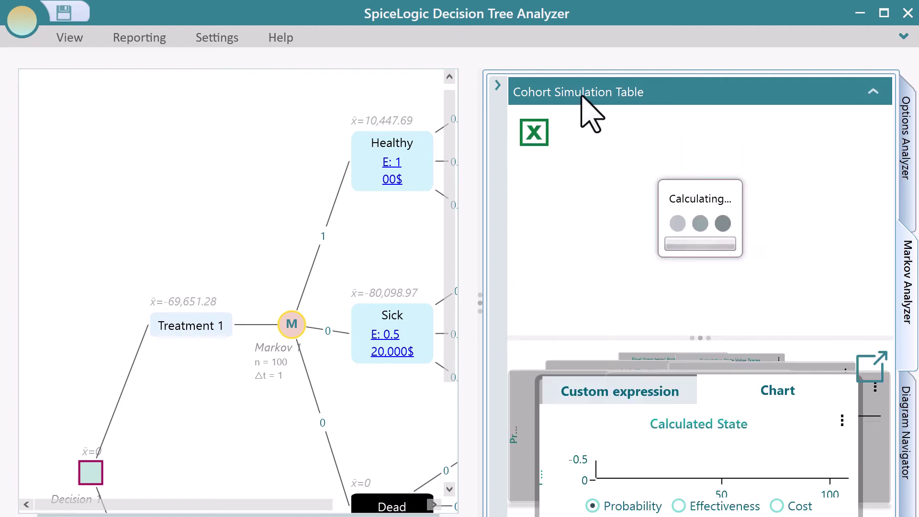
left_click_drag(548, 489, 474, 501)
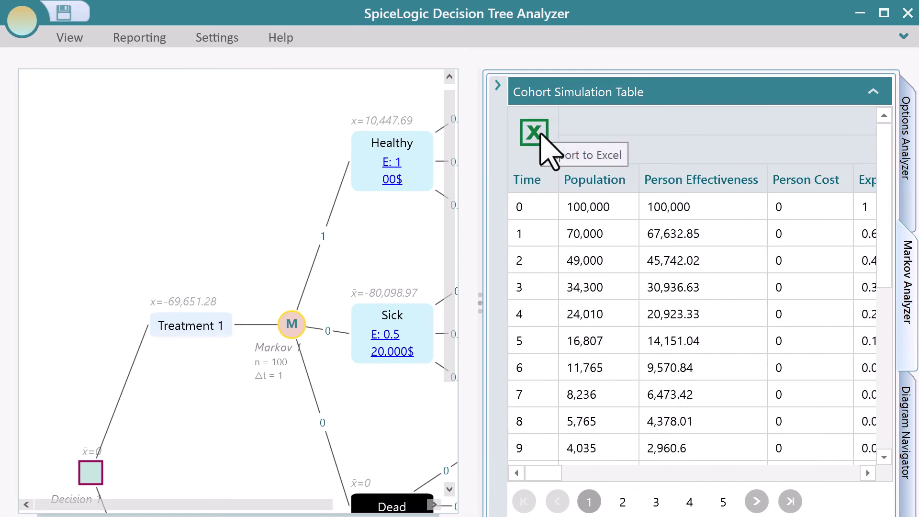
scroll(267, 441, "down", 3)
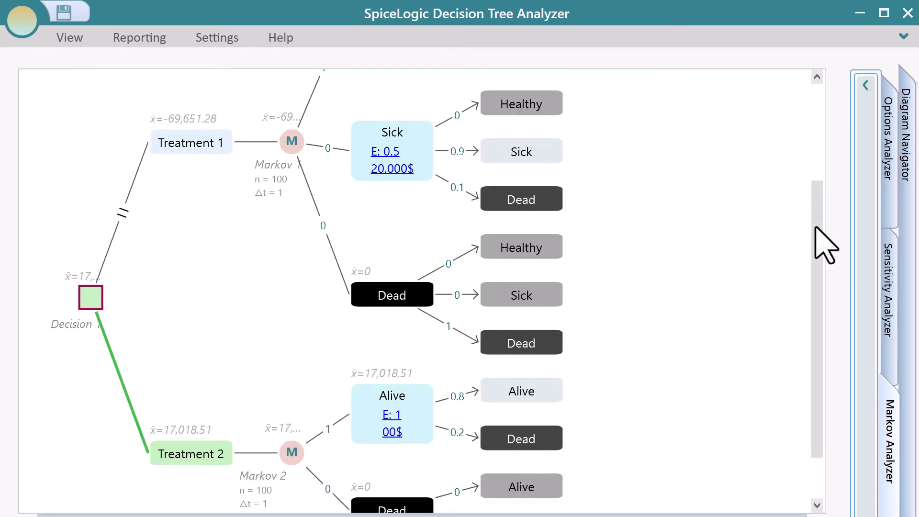
Step: Compare cohort simulation results by switching the Markov Analyzer between Markov 1 and Markov 2
mouse_move(817, 228)
left_mouse_down()
mouse_move(821, 240)
mouse_move(827, 149)
mouse_move(823, 242)
mouse_move(823, 233)
left_mouse_up()
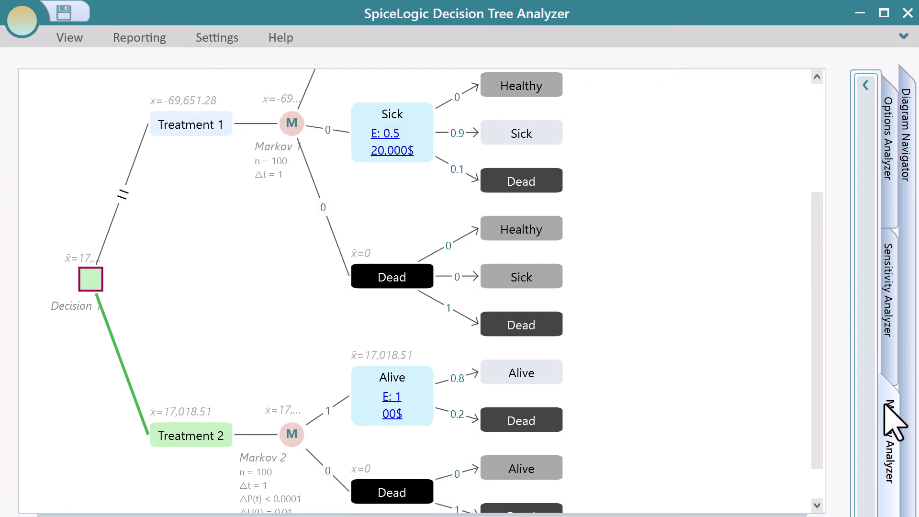
left_click(893, 421)
left_click(593, 103)
left_click(580, 133)
left_click(577, 110)
left_click(551, 156)
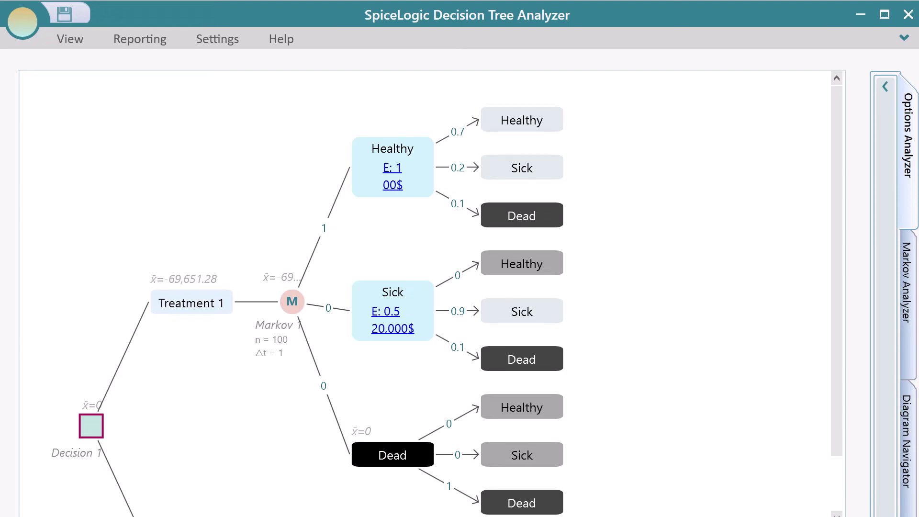
Step: Add a new state to Markov 1 and name it 'New state'
mouse_move(292, 297)
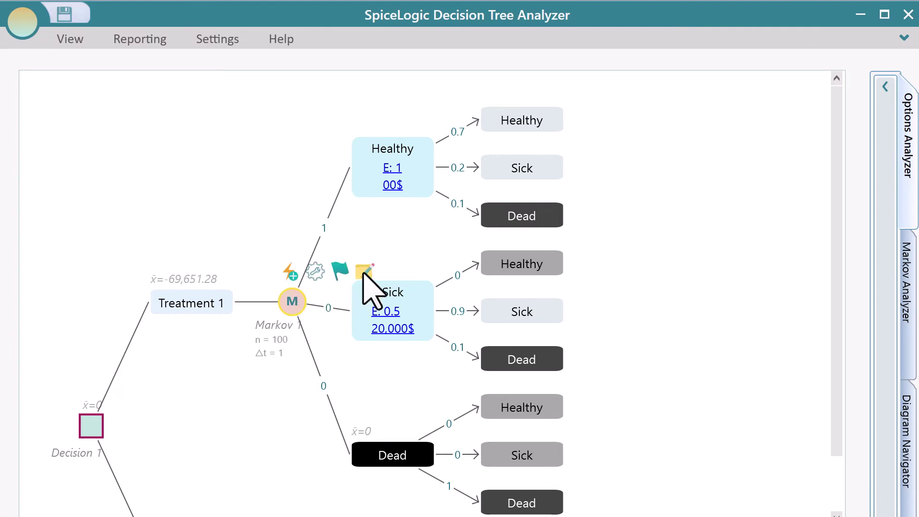
left_click(289, 273)
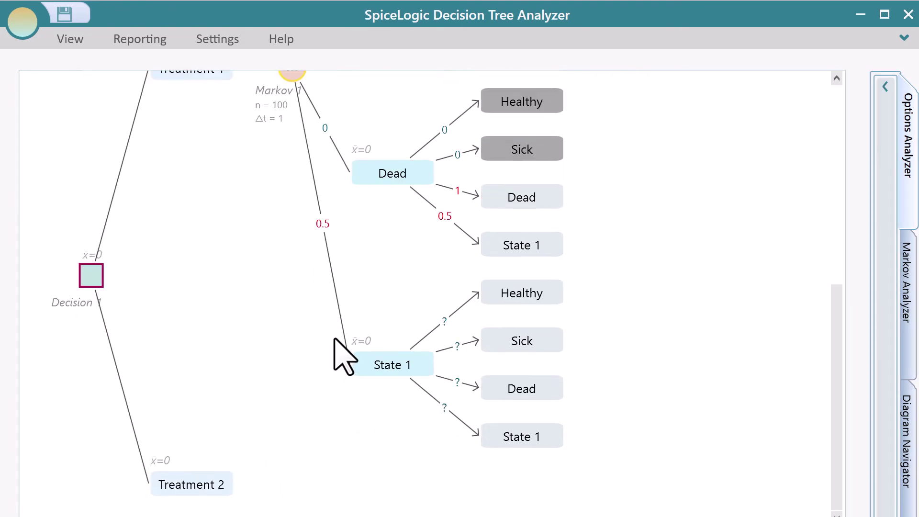
left_click(381, 371)
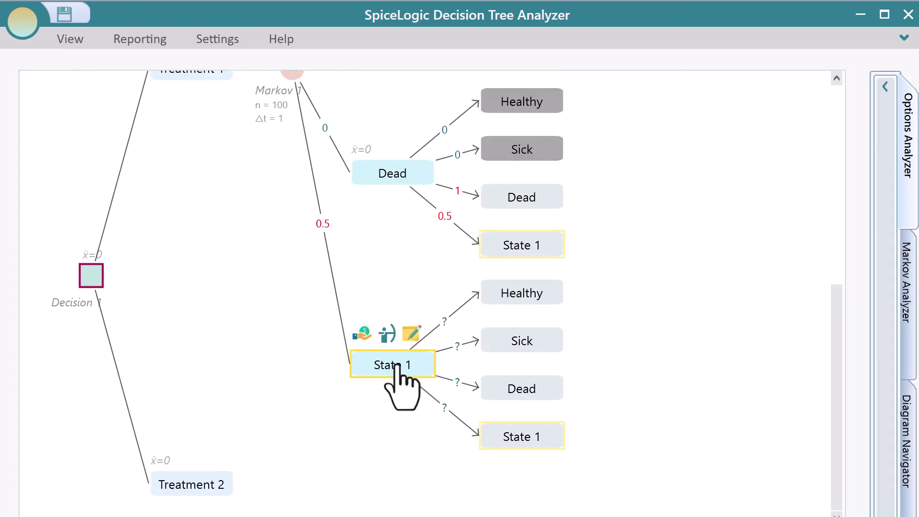
left_click(407, 373)
type("New state")
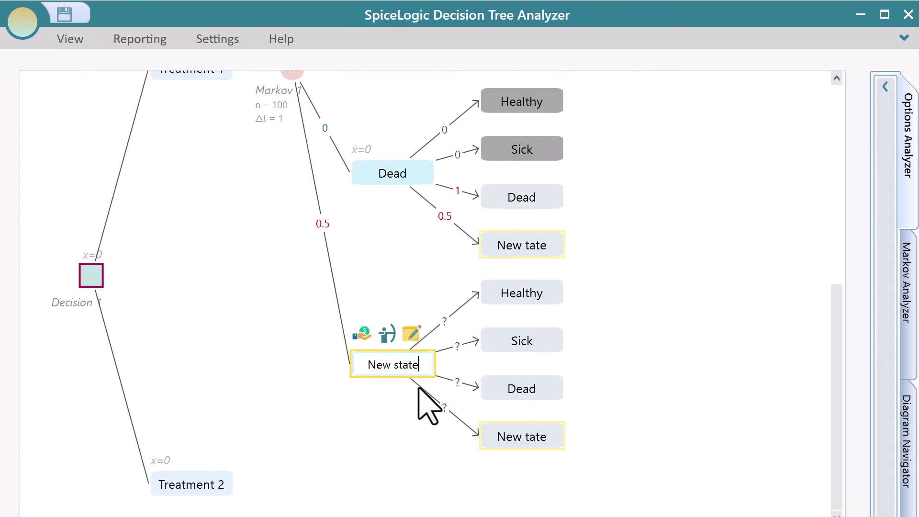
key("Return")
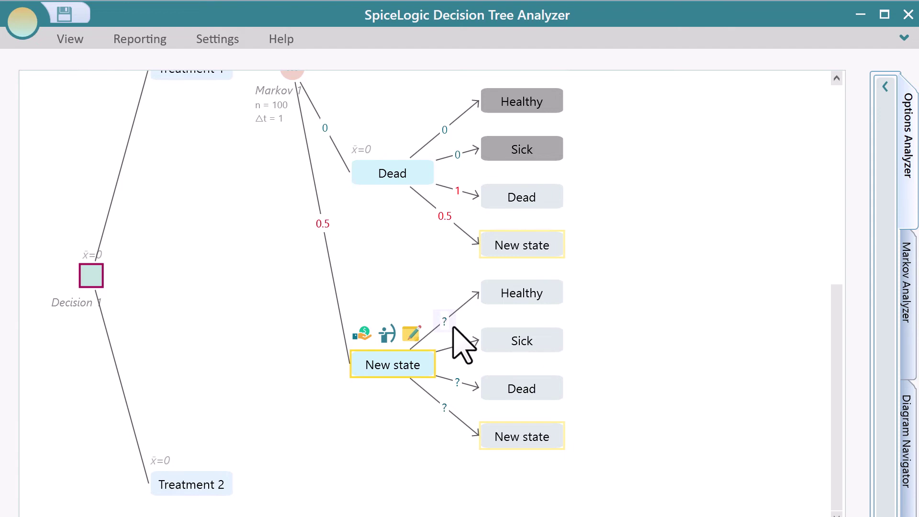
Step: Give New state a constant 0.15 transition probability to Healthy
left_click(453, 327)
left_click(235, 112)
left_click(485, 111)
left_click(498, 143)
left_click(596, 474)
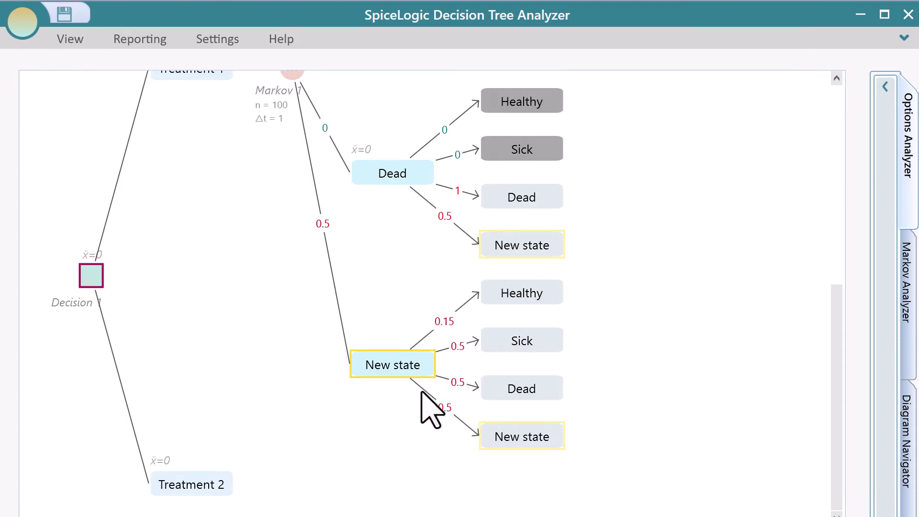
left_click(412, 333)
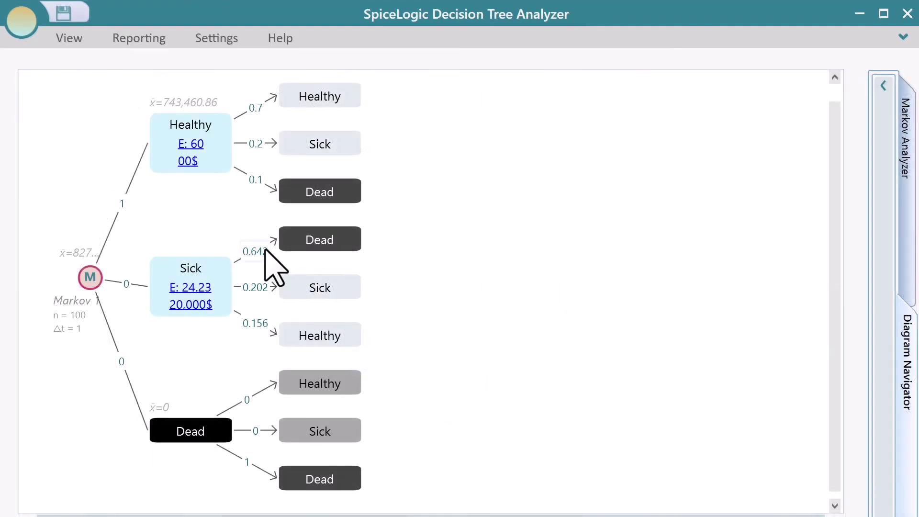
Step: Make a Sick transition probability time-variant, shaping its curve to reach 0.8 at cycle 28
mouse_move(265, 250)
mouse_move(259, 289)
left_click(262, 256)
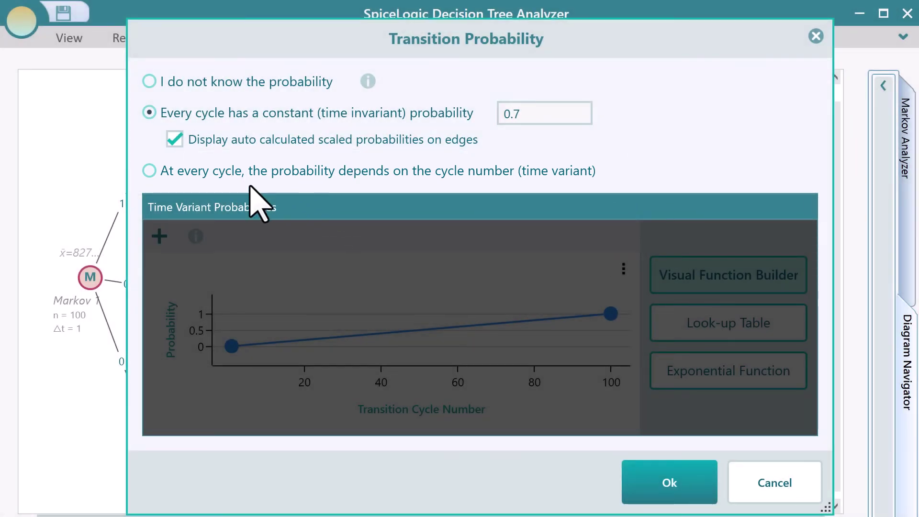
left_click(240, 172)
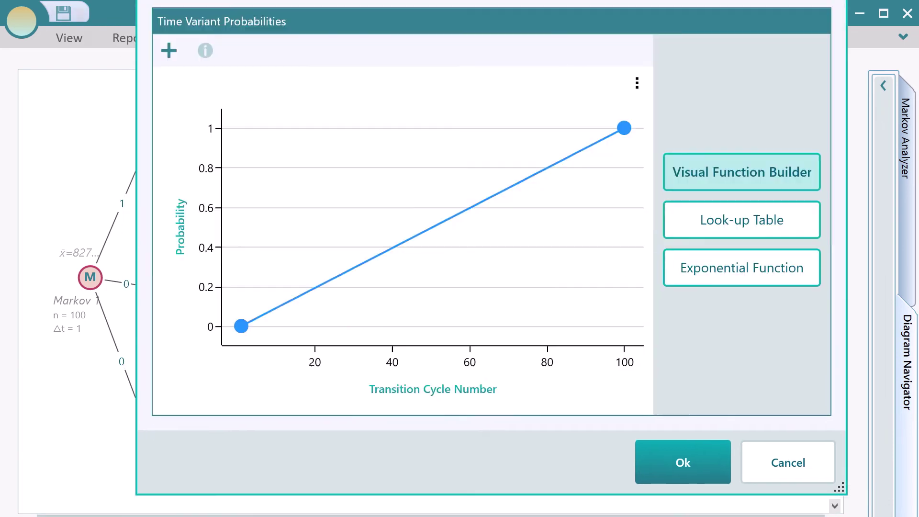
left_click(304, 256)
left_click(361, 189)
left_click_drag(304, 256, 272, 223)
left_click_drag(361, 188, 345, 167)
left_click(714, 478)
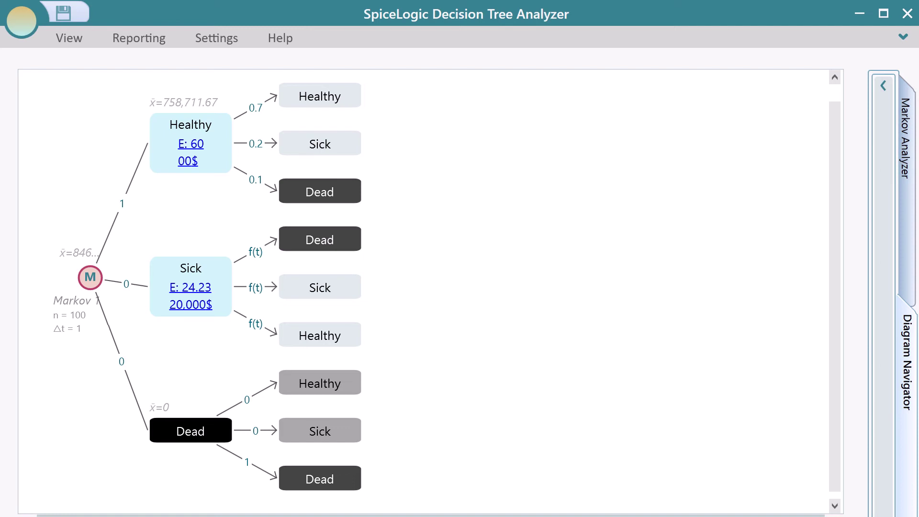
Step: Delete the New state, then move Dead to the middle branch and Healthy to the bottom
mouse_move(376, 367)
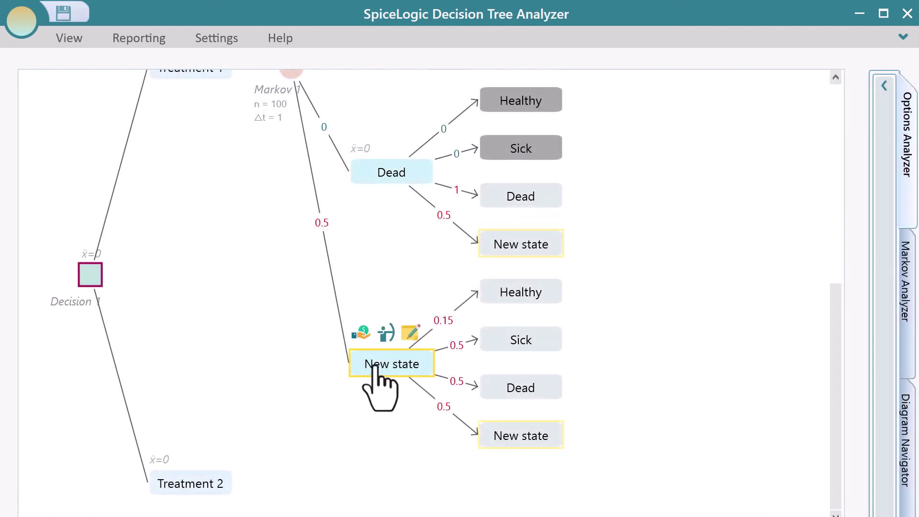
key("Delete")
left_click(495, 369)
left_click_drag(401, 451, 407, 283)
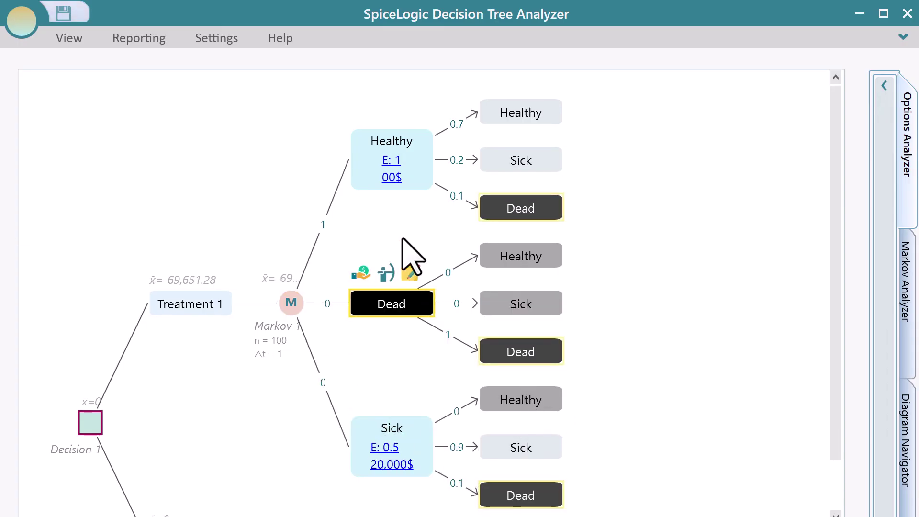
mouse_move(398, 192)
left_mouse_down()
mouse_move(449, 433)
mouse_move(448, 478)
left_mouse_up()
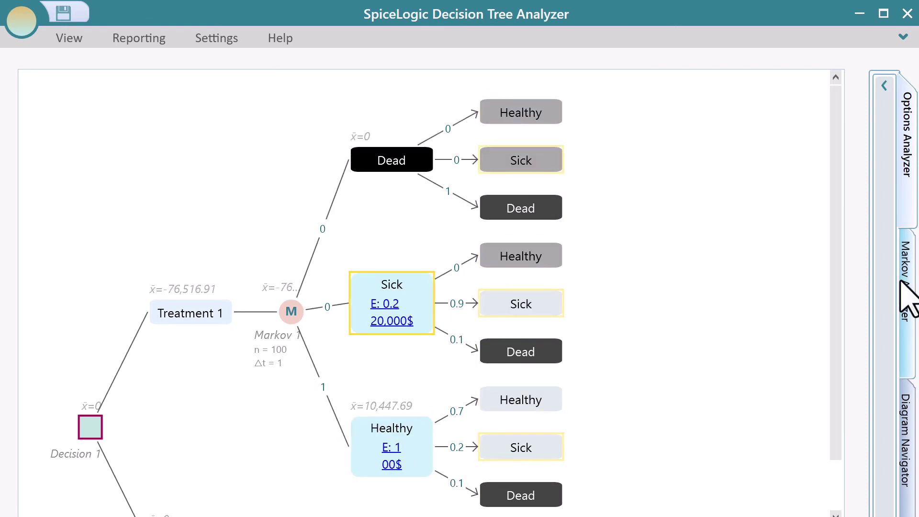
Step: From the Markov Analyzer, begin changing the Sick state's QALY payoff to 0.8
left_click(905, 295)
left_click(384, 303)
key("BackSpace")
Step: Apply Sick's 0.8 QALY and set Maximize QALY as the effectiveness criterion
left_click(387, 268)
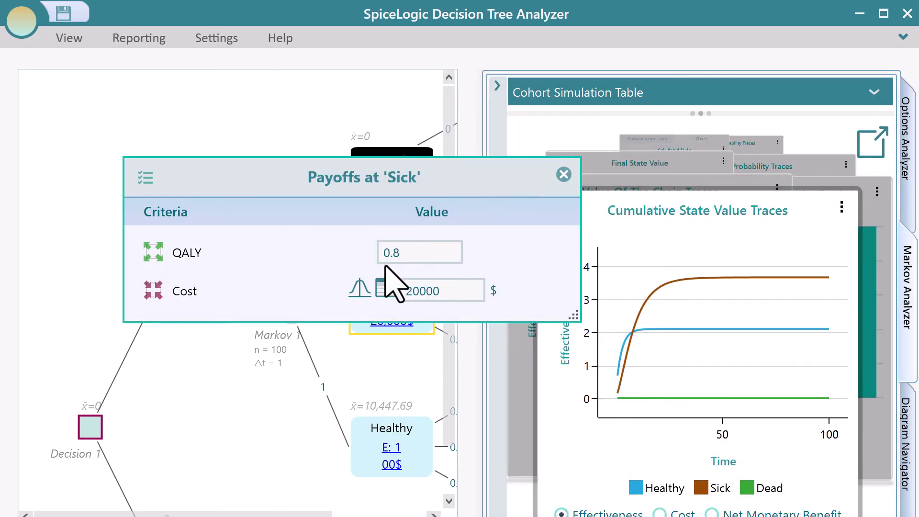
left_click(564, 175)
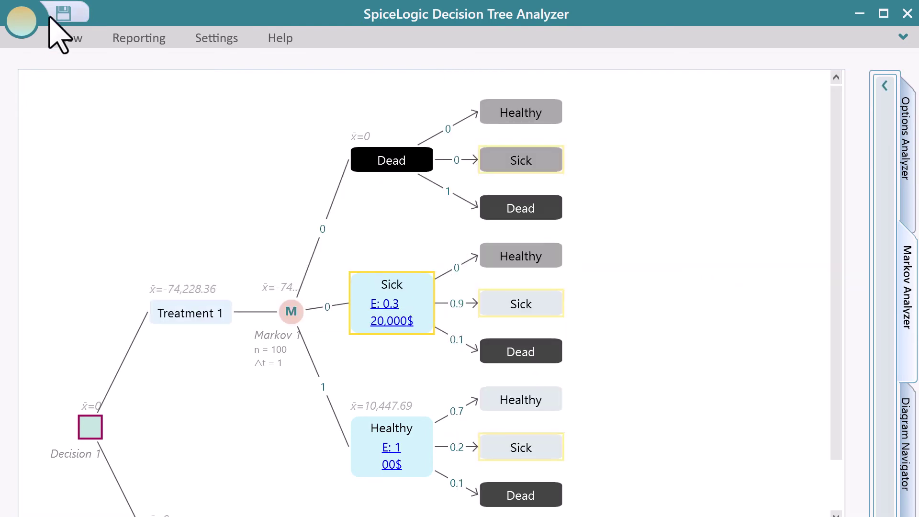
left_click(63, 36)
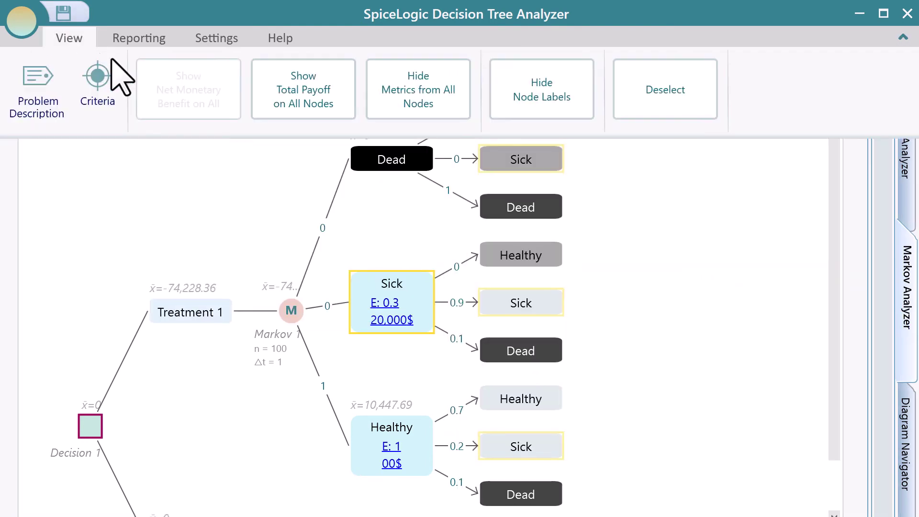
left_click(105, 103)
left_click(165, 204)
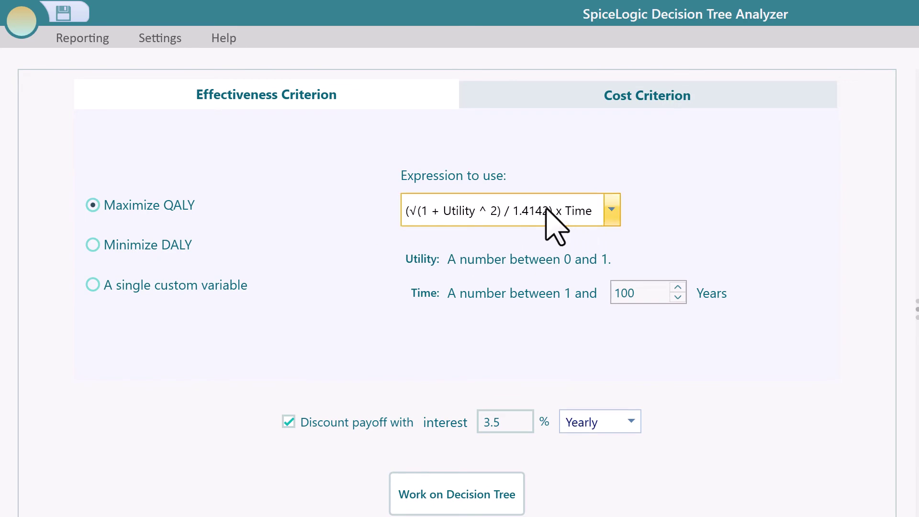
left_click(467, 500)
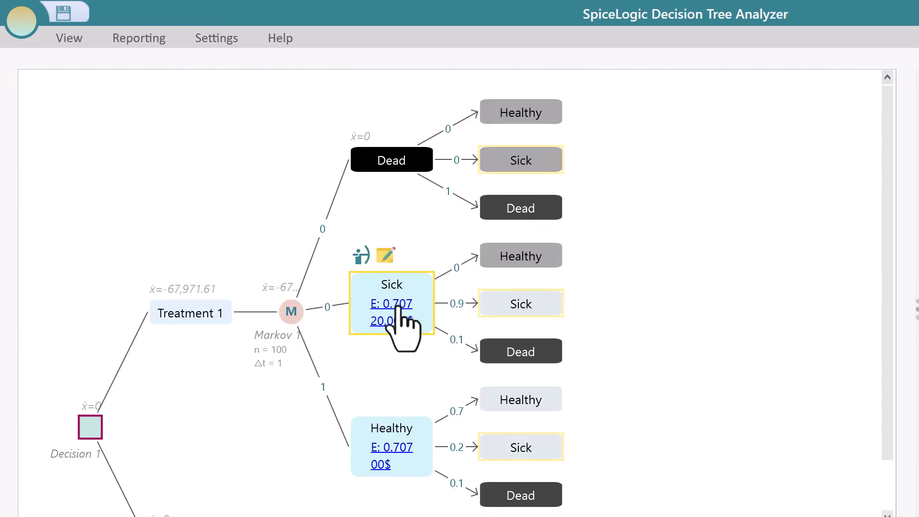
Step: Adjust the Time of Sick's QALY payoff, raising its effectiveness to 24.23
left_click(420, 310)
left_click_drag(670, 351, 699, 351)
left_click(850, 238)
mouse_move(225, 271)
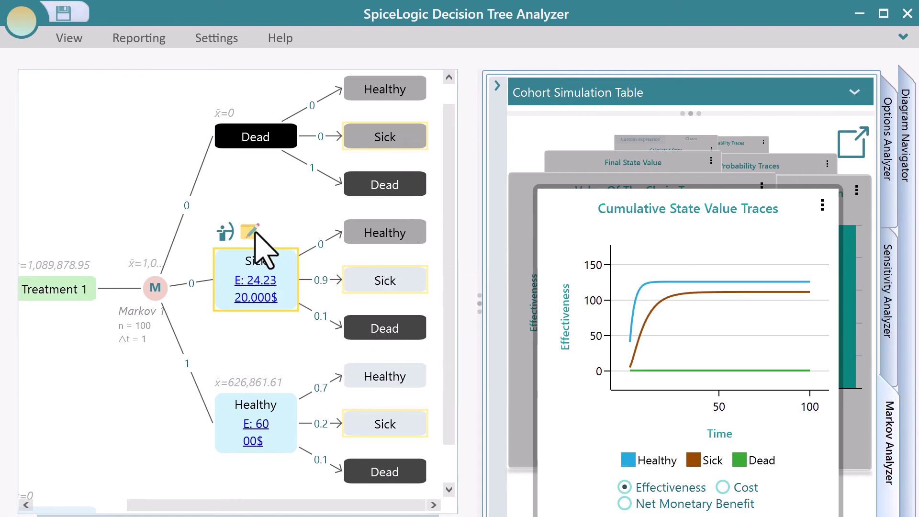
Step: Attach the note 'There will be some problem if the paitent does not see doctor i' to Sick
left_click(249, 232)
type("There will be some problem if the paitent does not see doctor immediately.")
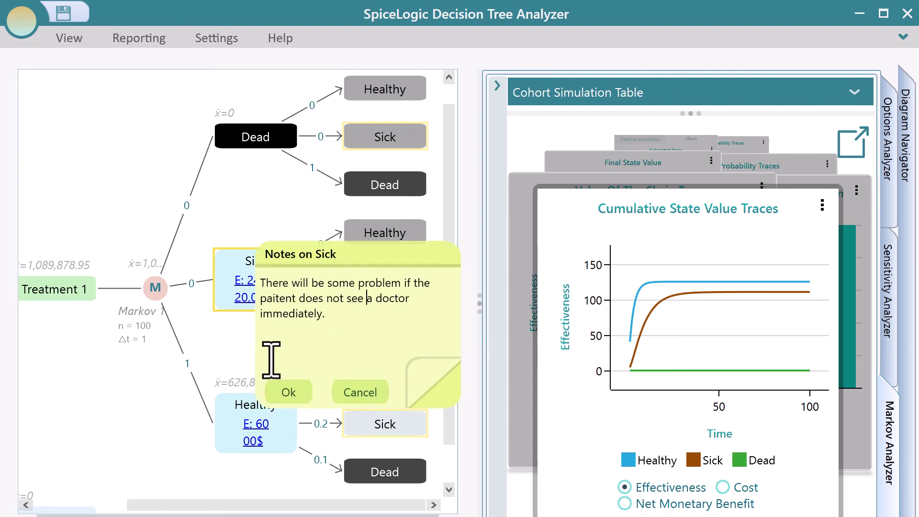
left_click(286, 394)
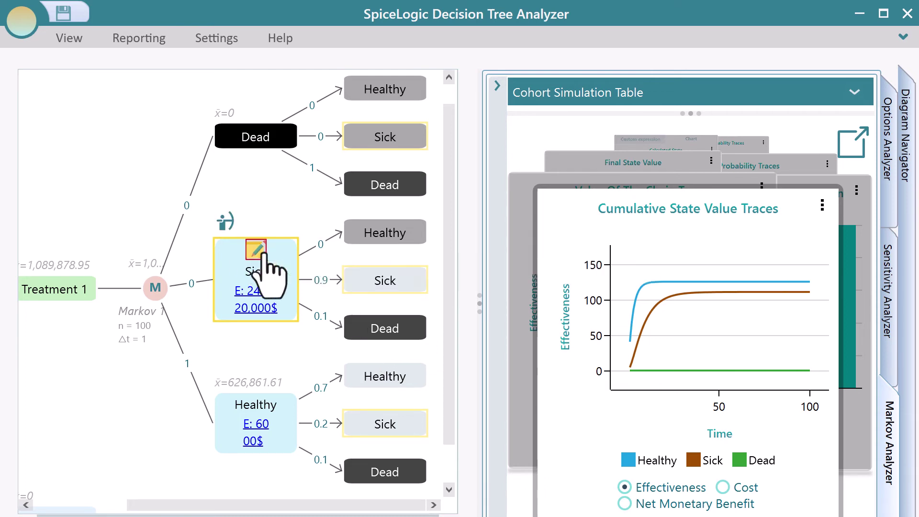
left_click(262, 250)
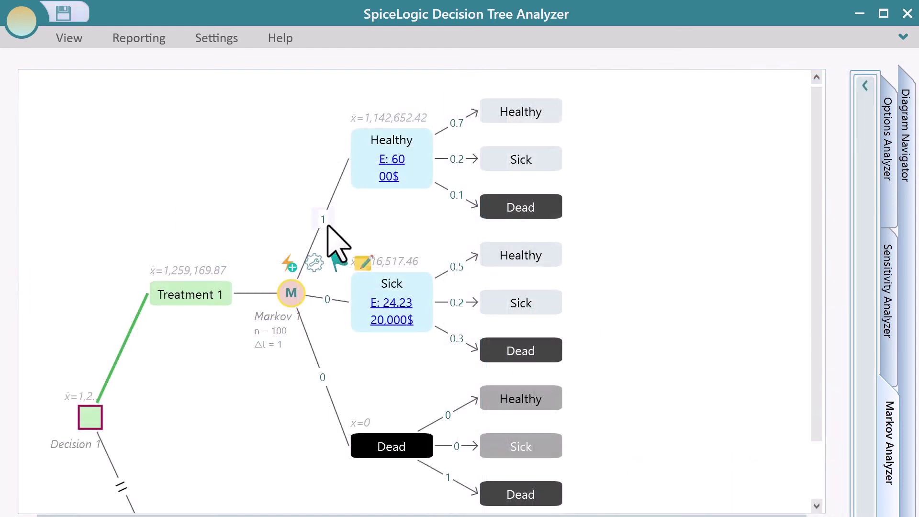
Step: Lower Markov 1's initial probability for Healthy from 1 to 0.24
left_click(328, 225)
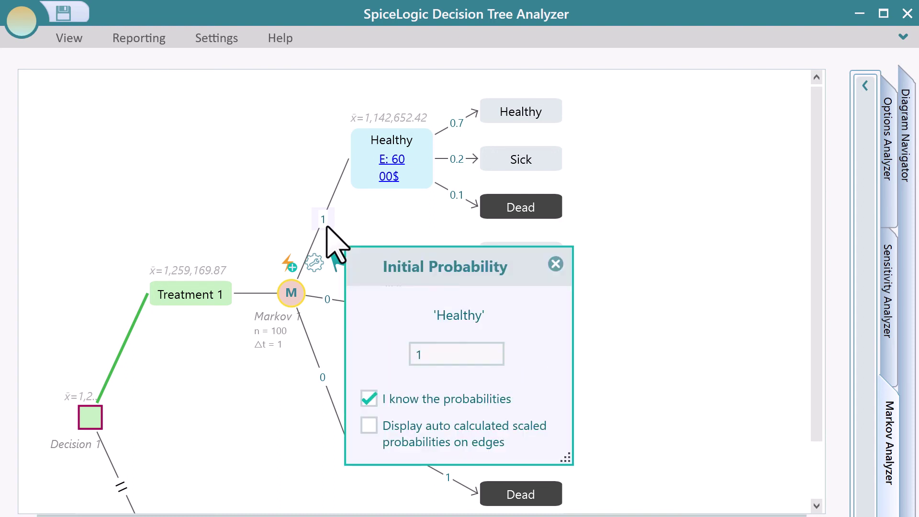
mouse_move(474, 381)
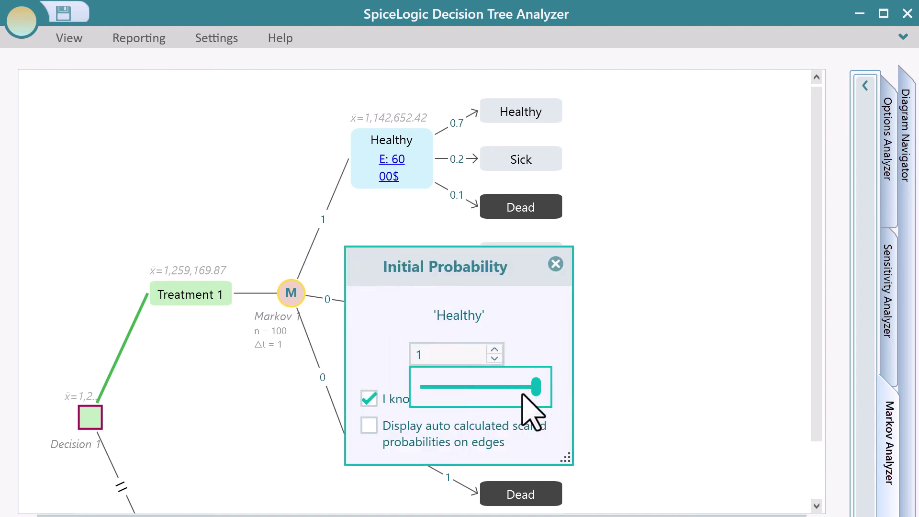
left_click_drag(502, 397, 455, 388)
left_click(555, 264)
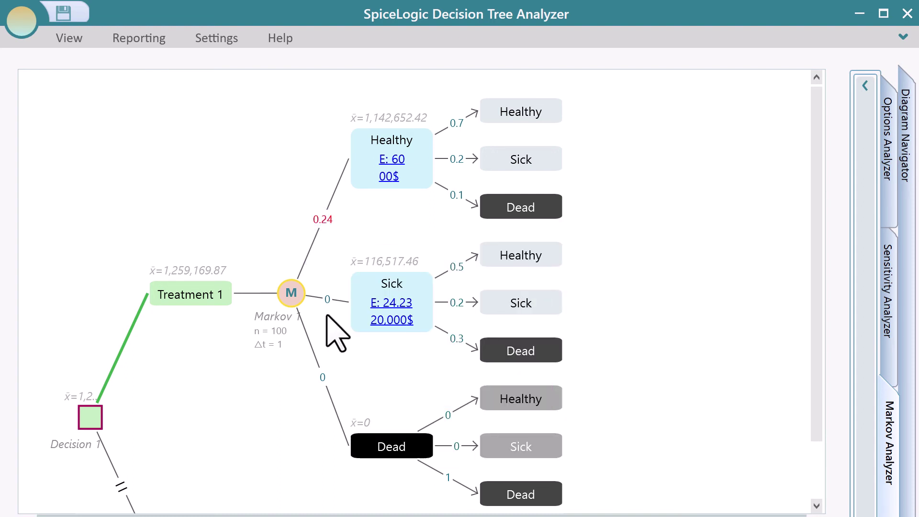
left_click(327, 301)
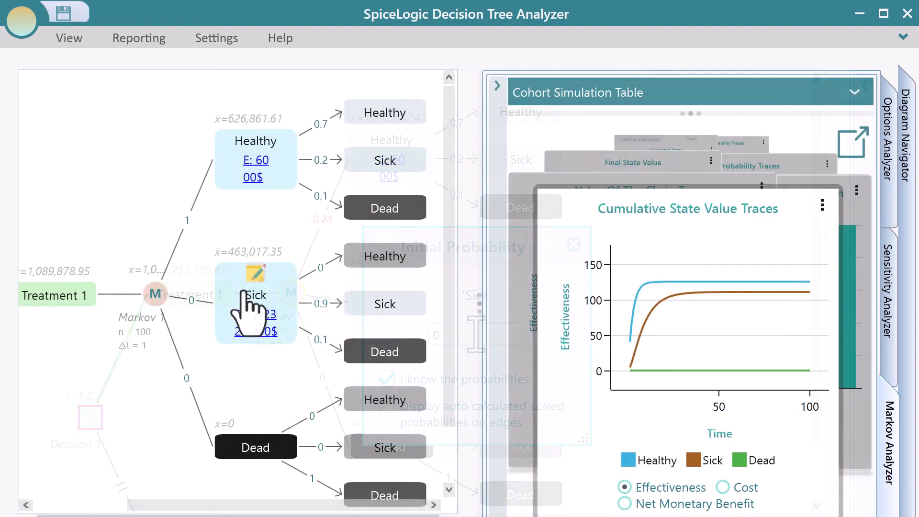
Step: Set the Sick state as the model's initial state
left_click(248, 290)
right_click(248, 290)
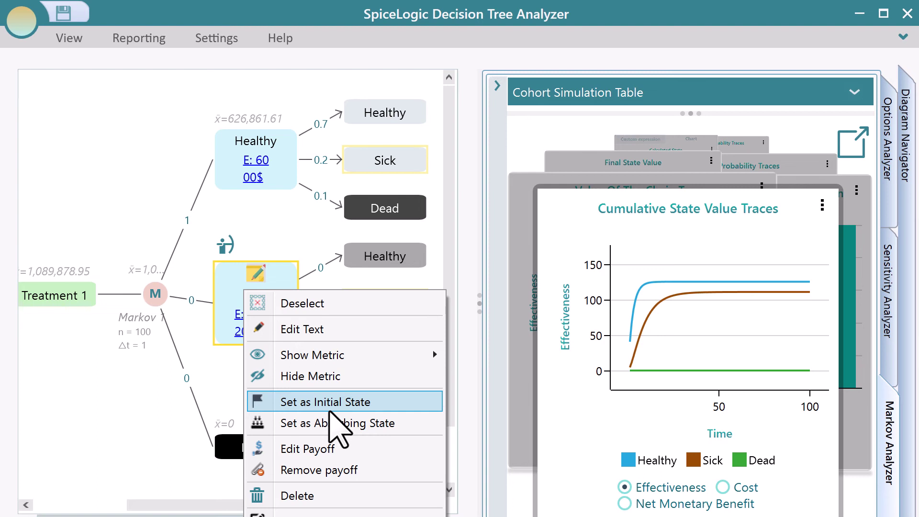
left_click(357, 403)
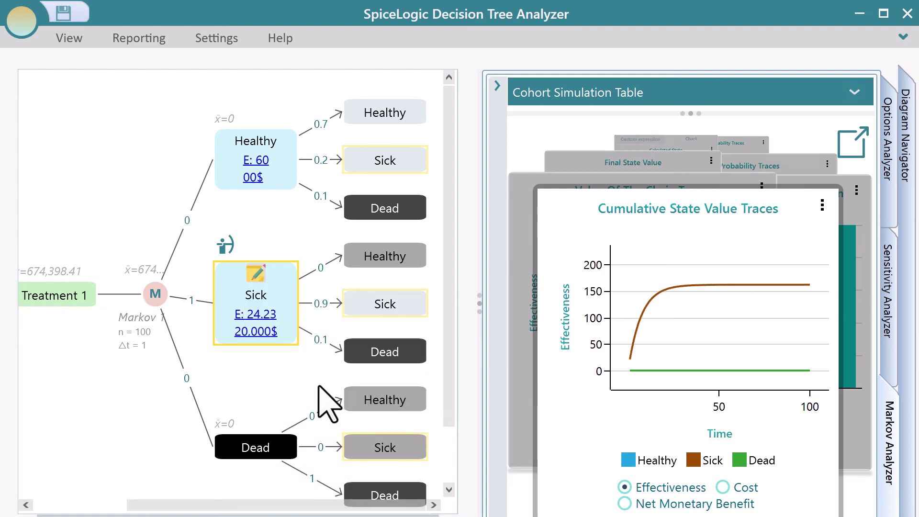
Step: Set the Sick state as an absorbing state
left_click(250, 290)
right_click(231, 283)
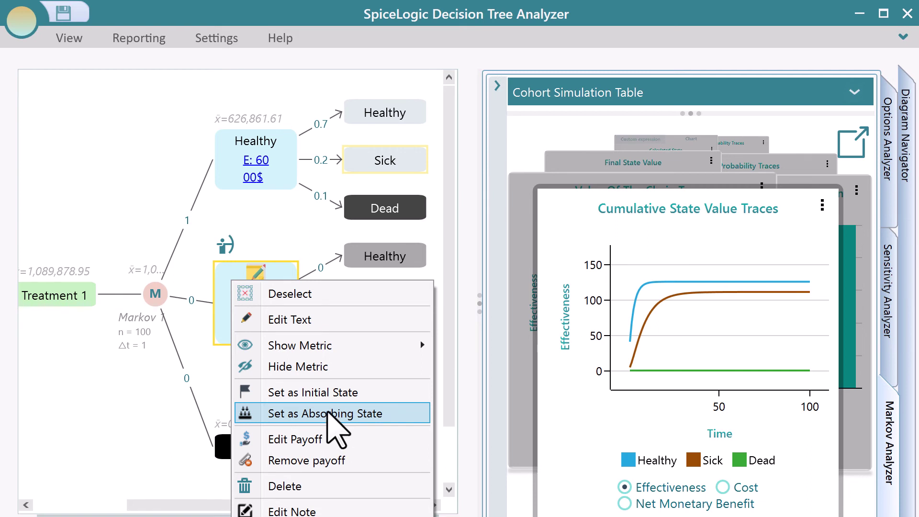
left_click(331, 415)
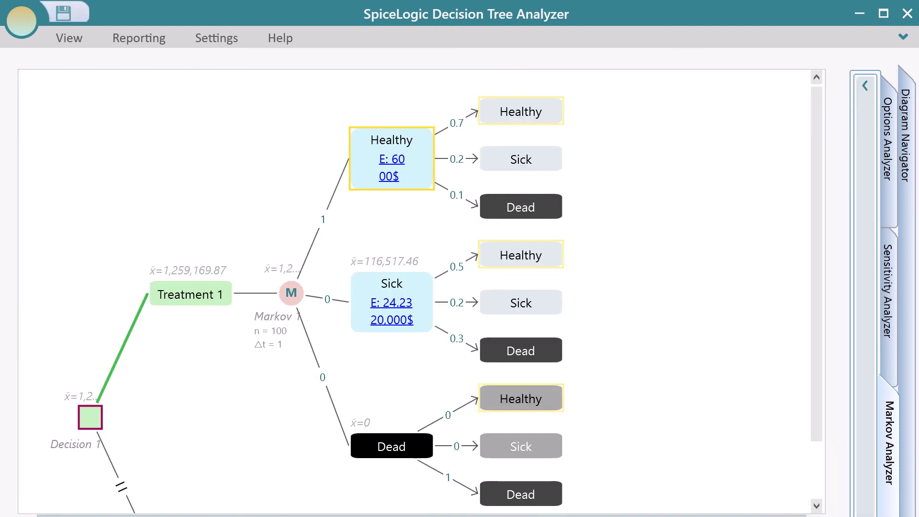
Step: Add two action nodes under the Sick state
left_click(425, 293)
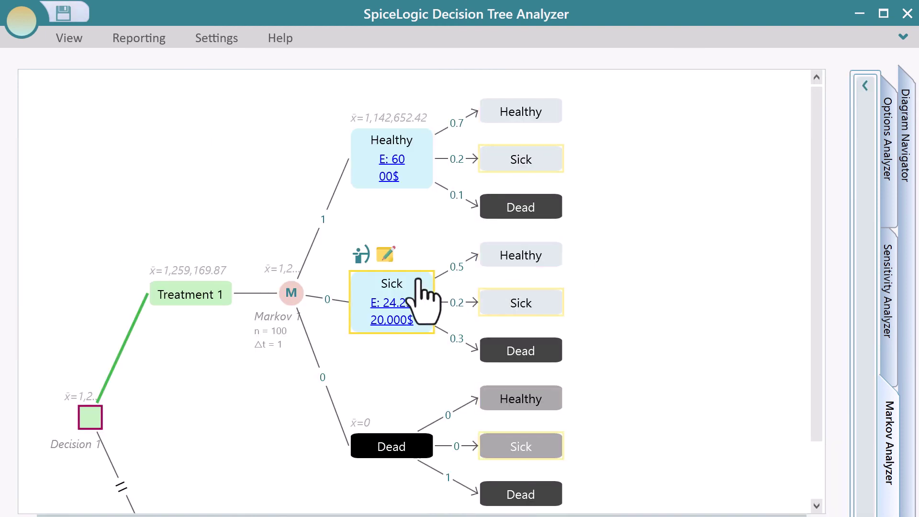
left_click(362, 254)
left_click(363, 254)
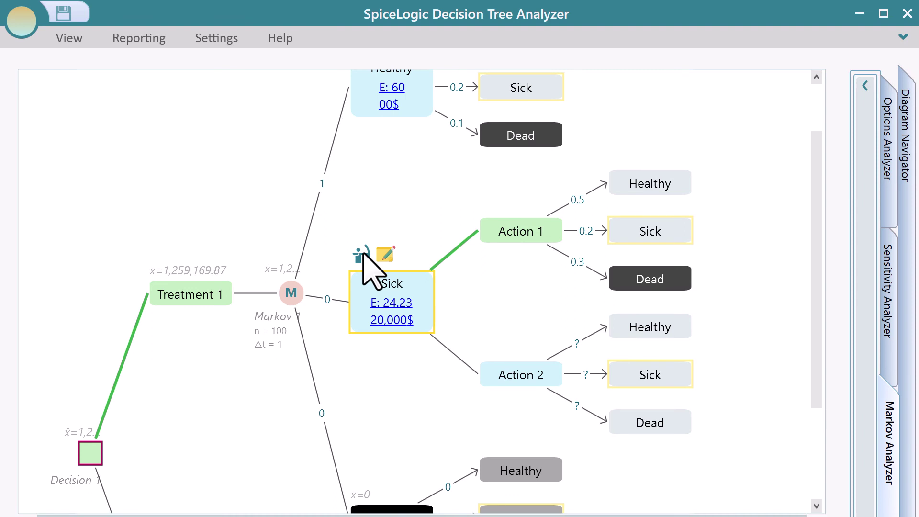
Step: Rename the two actions Medication and Surgery
left_click(514, 241)
left_click(518, 237)
type("Medication")
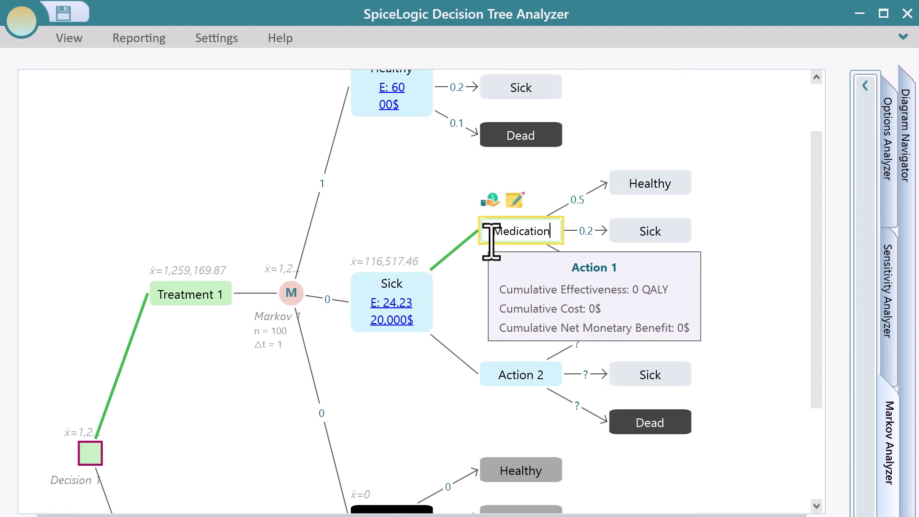
key("Return")
left_click(526, 374)
left_click(527, 374)
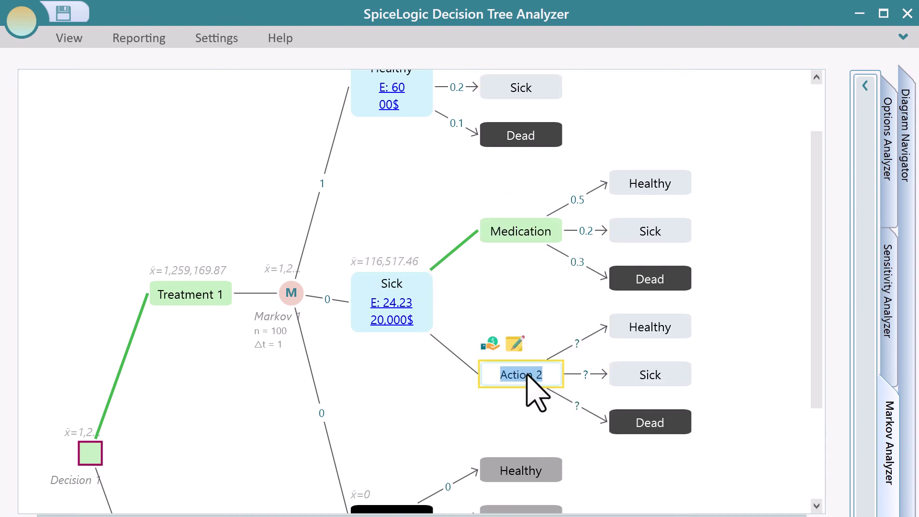
type("Surgery")
key("Return")
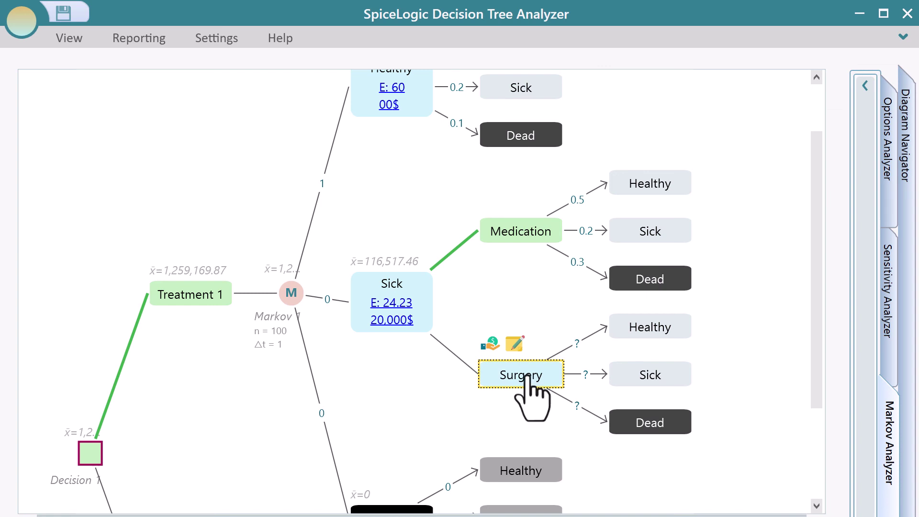
Step: Give Surgery's Healthy branch a constant per-cycle probability of 0.6
left_click(578, 343)
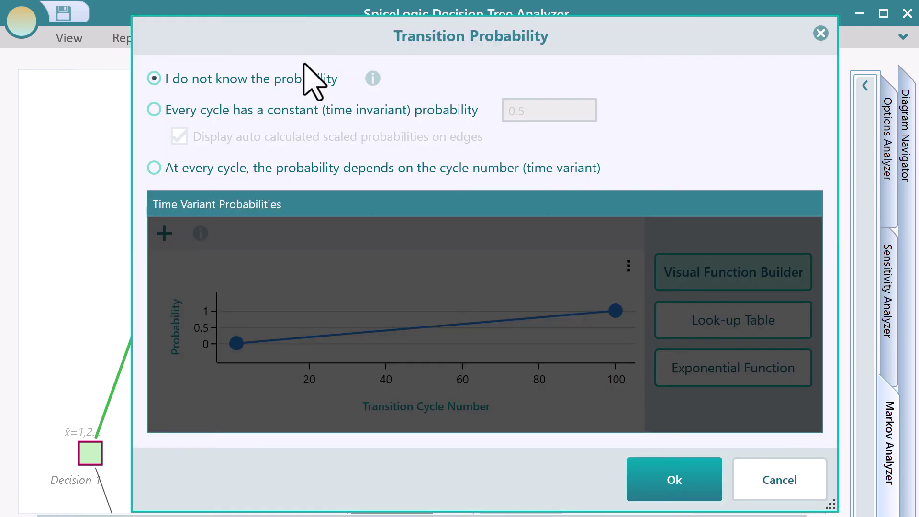
left_click(302, 111)
left_click(553, 111)
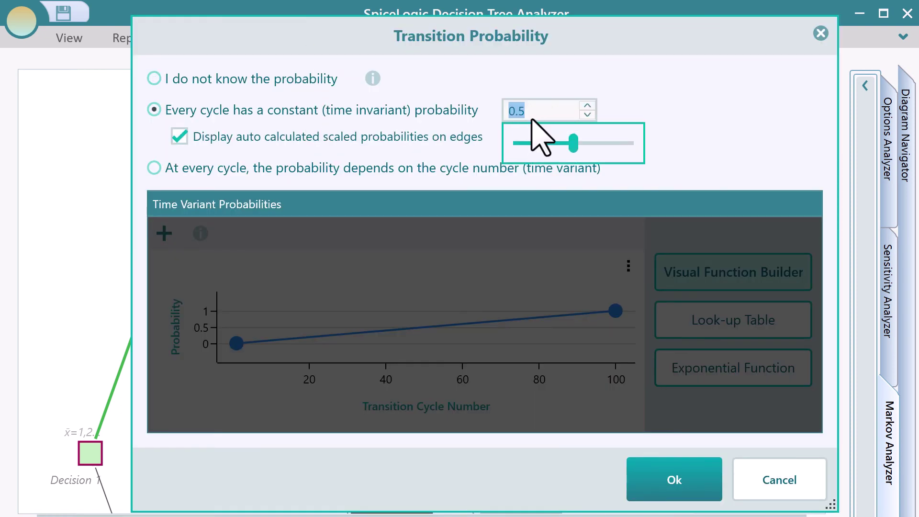
type("0.6")
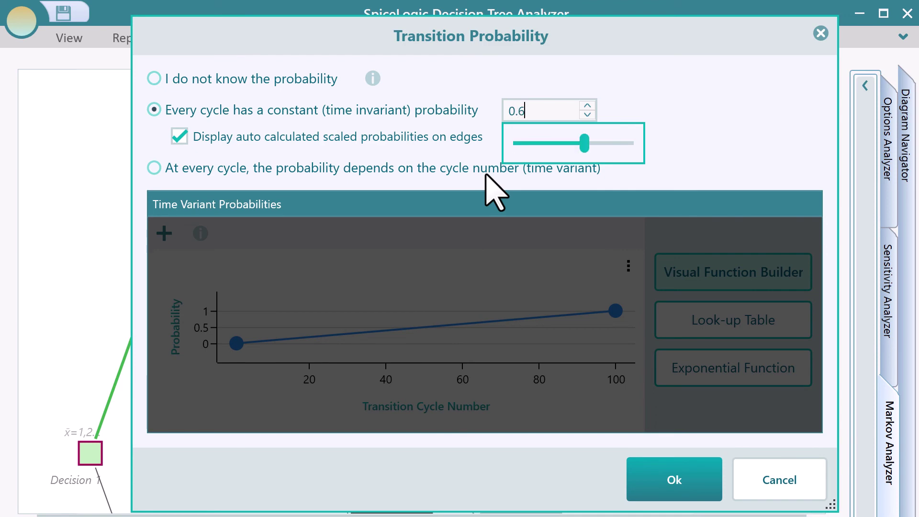
left_click(673, 480)
mouse_move(508, 373)
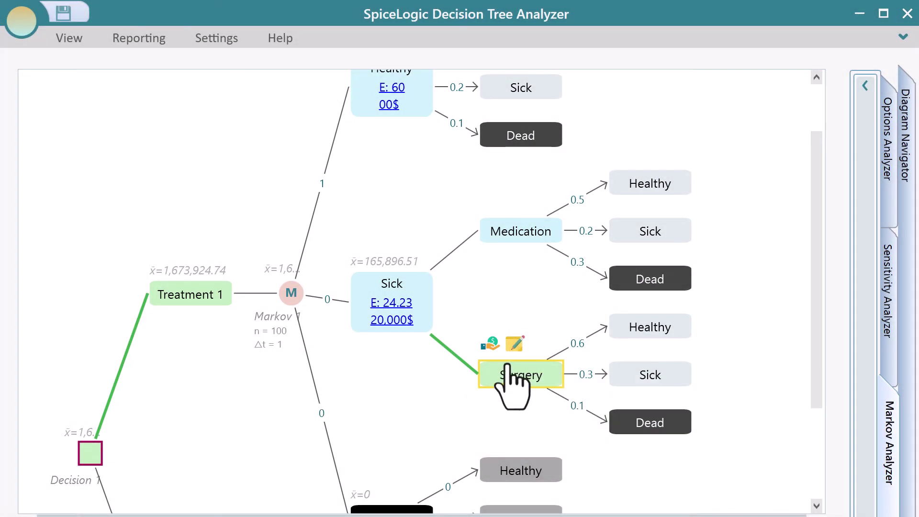
Step: Set Surgery's cost payoff to 5000 $
left_click(489, 344)
left_click(625, 365)
type("5000")
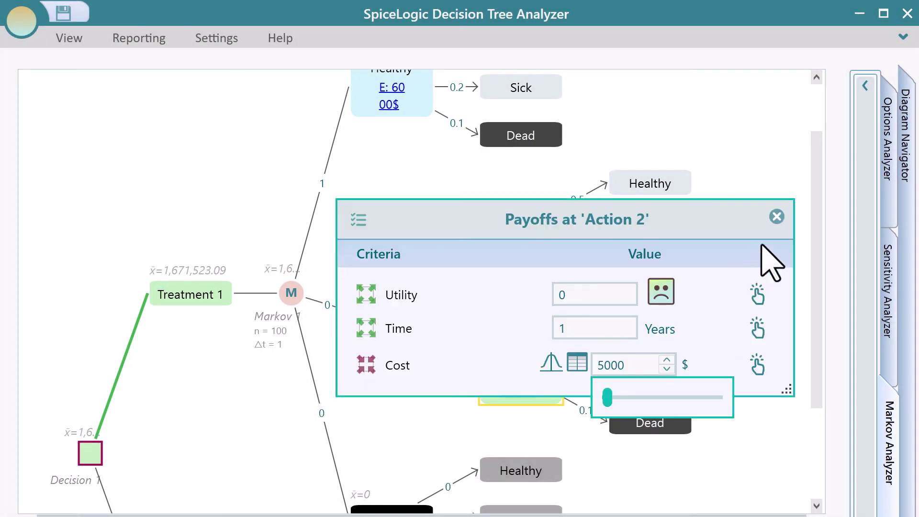
left_click(777, 216)
mouse_move(487, 303)
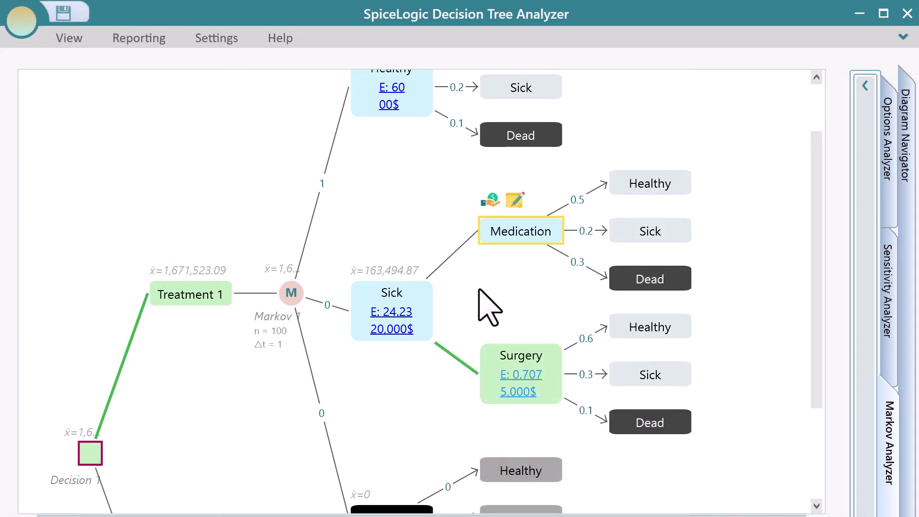
Step: Give Medication a cost of 300 $ and a utility of 0.16
left_click(492, 199)
left_click(653, 314)
type("300")
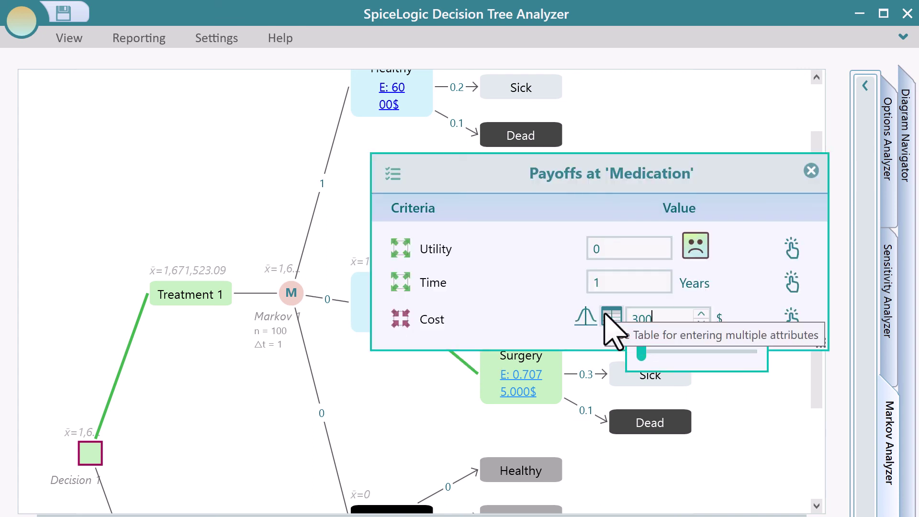
left_click(617, 247)
left_click_drag(599, 281, 619, 281)
left_click(598, 282)
left_click(811, 170)
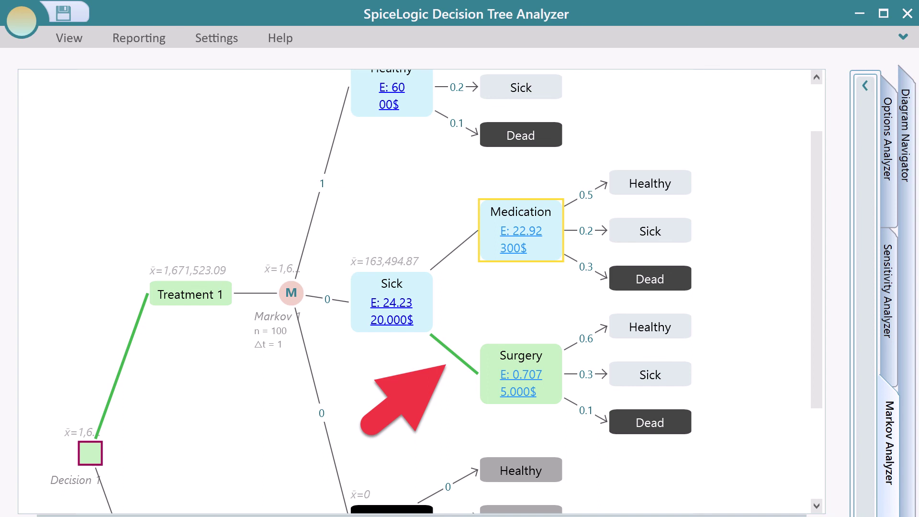
Step: Expand the Evaluated Policy in the Markov Analyzer to see Surgery chosen when Sick
left_click(891, 398)
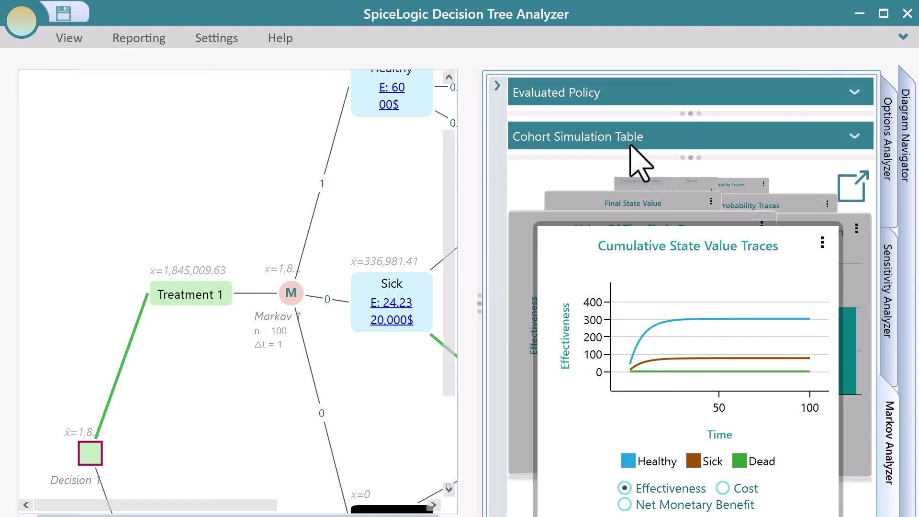
left_click(577, 94)
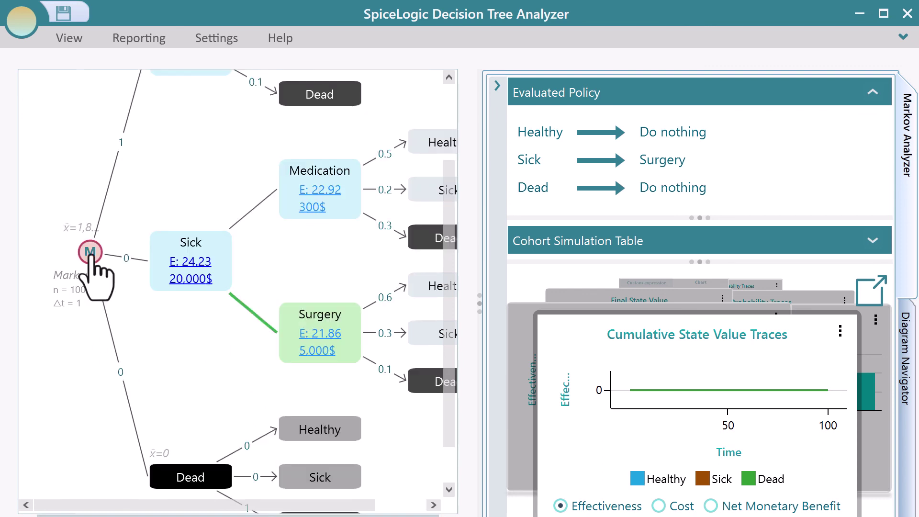
Step: Insert a decision node before the Markov 1 node
right_click(91, 250)
mouse_move(199, 473)
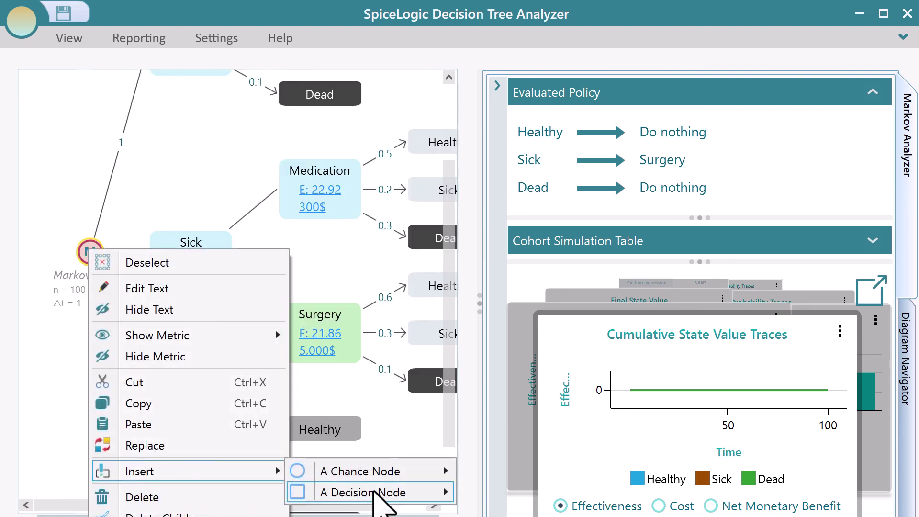
mouse_move(378, 493)
left_click(507, 493)
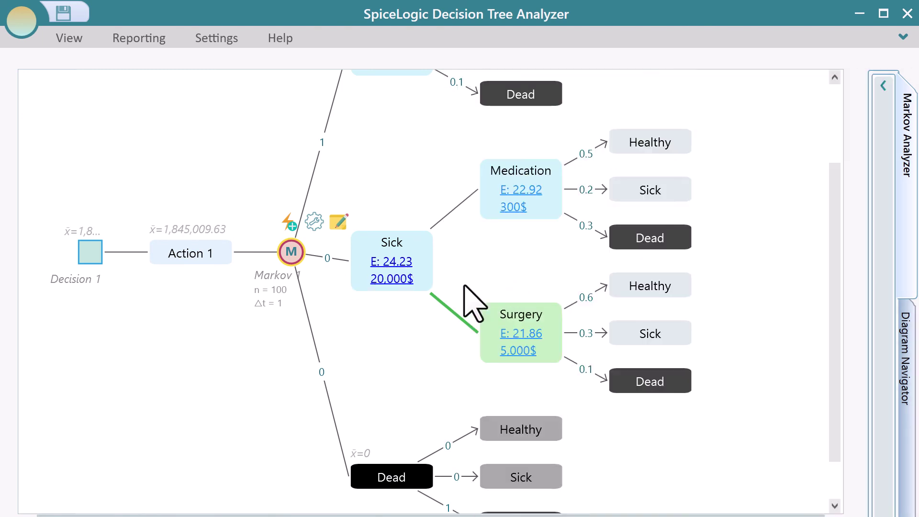
scroll(201, 359, "up", 2)
Step: Name the decision's options Treatment 1 and Treatment 2, adding the second option
left_click(189, 369)
double_click(163, 371)
type("Treatment 1")
key("Return")
left_click(90, 333)
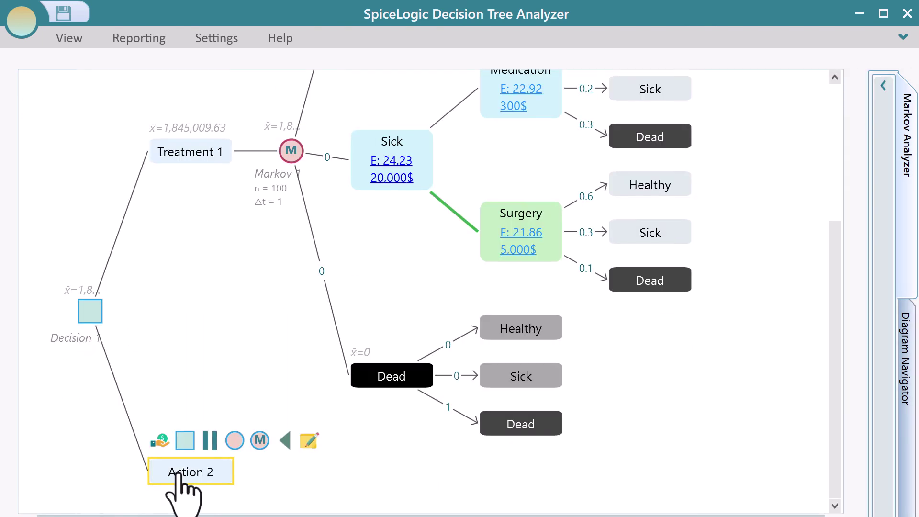
double_click(175, 478)
type("Treatment 2")
key("Return")
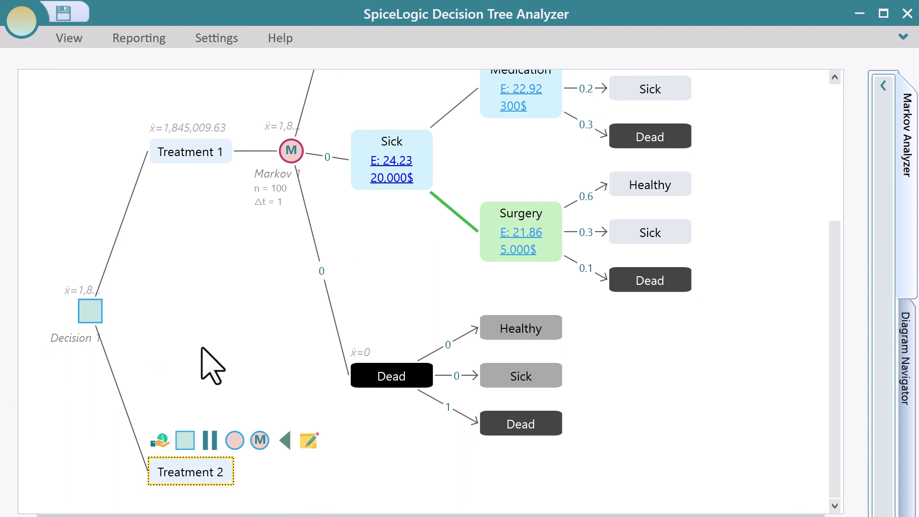
Step: Compare the treatment options in the Options Analyzer using Expected QALY as the metric
left_click(883, 165)
left_click(598, 178)
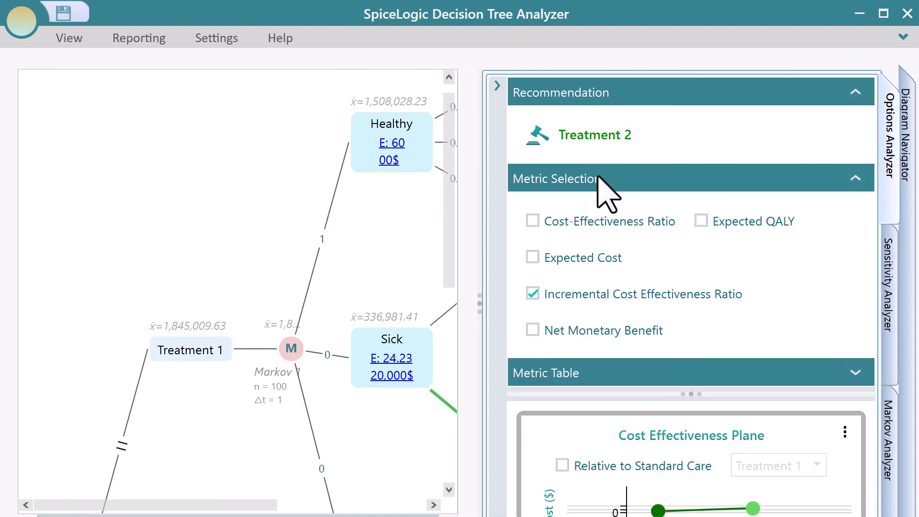
left_click(713, 222)
left_click(720, 186)
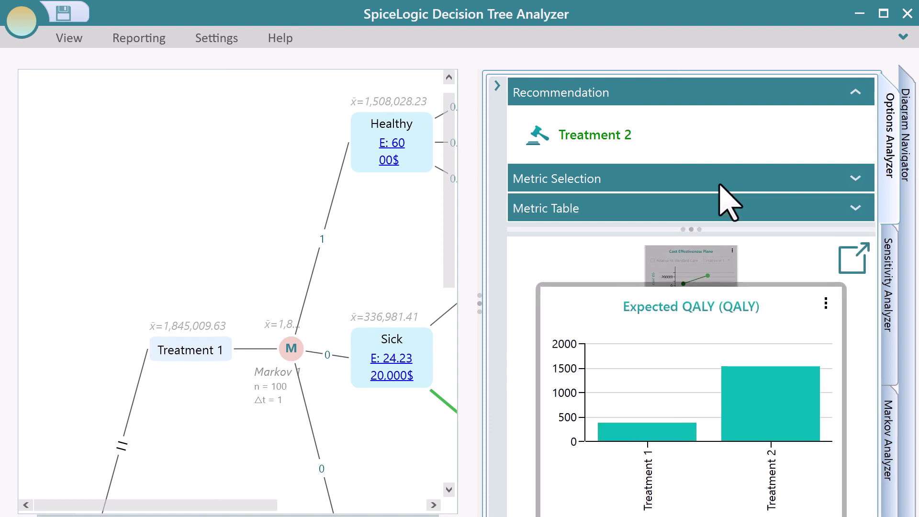
Step: Label the QALY bars with their values: Treatment 2 at 1,531.66 versus Treatment 1 at 377.2
mouse_move(788, 411)
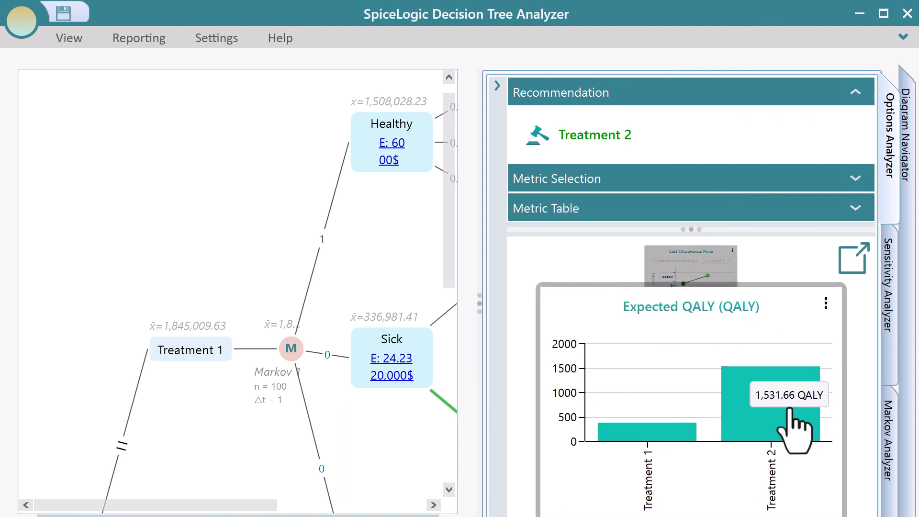
left_click(825, 303)
left_click(617, 332)
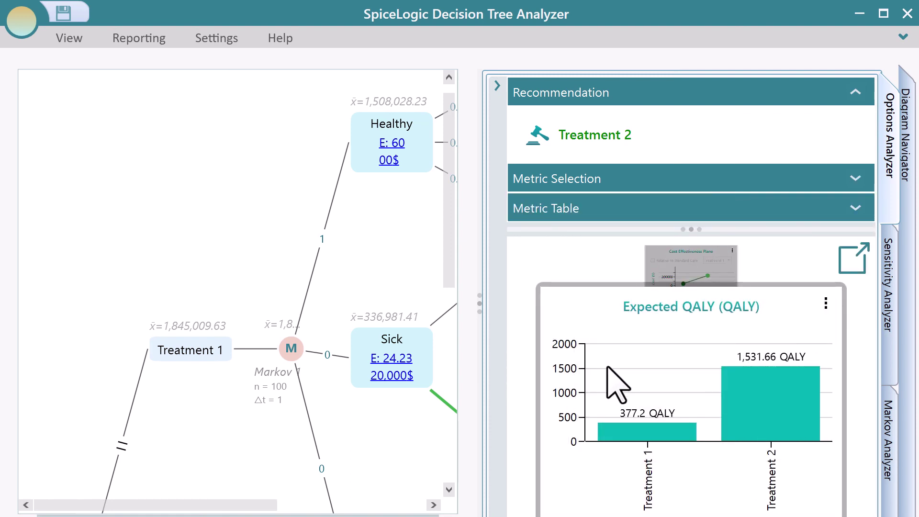
Step: Switch the comparison chart to the cost-effectiveness plane
mouse_move(748, 438)
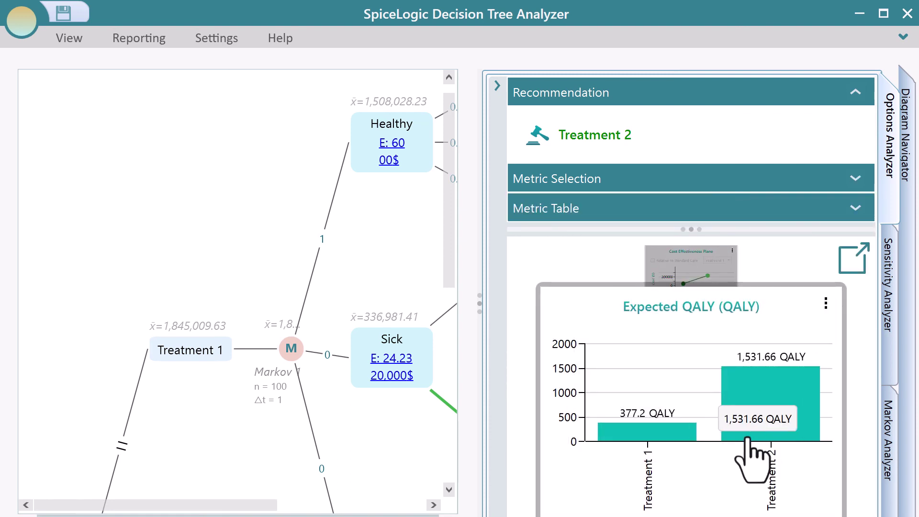
left_click(660, 266)
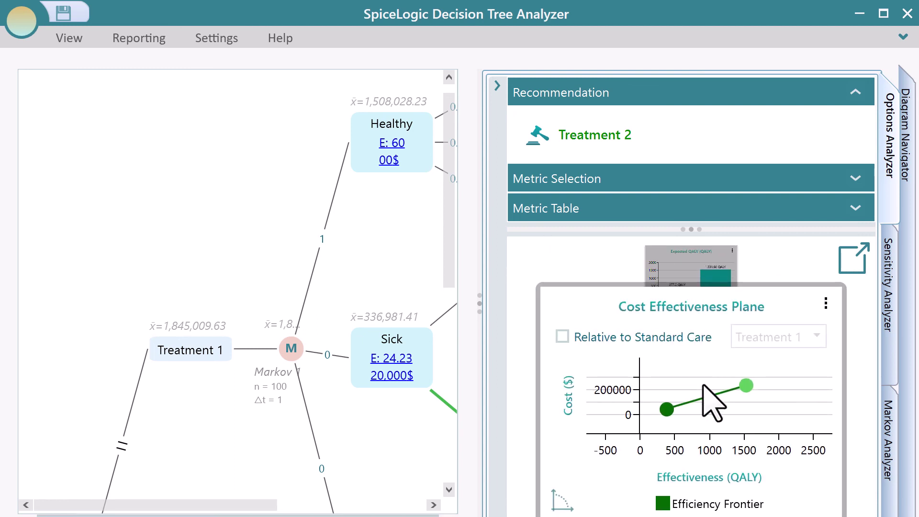
mouse_move(748, 388)
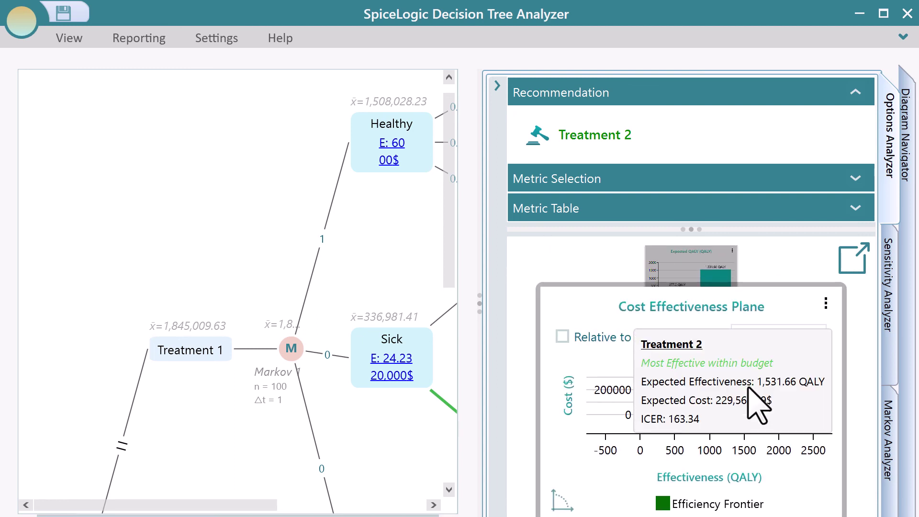
mouse_move(667, 416)
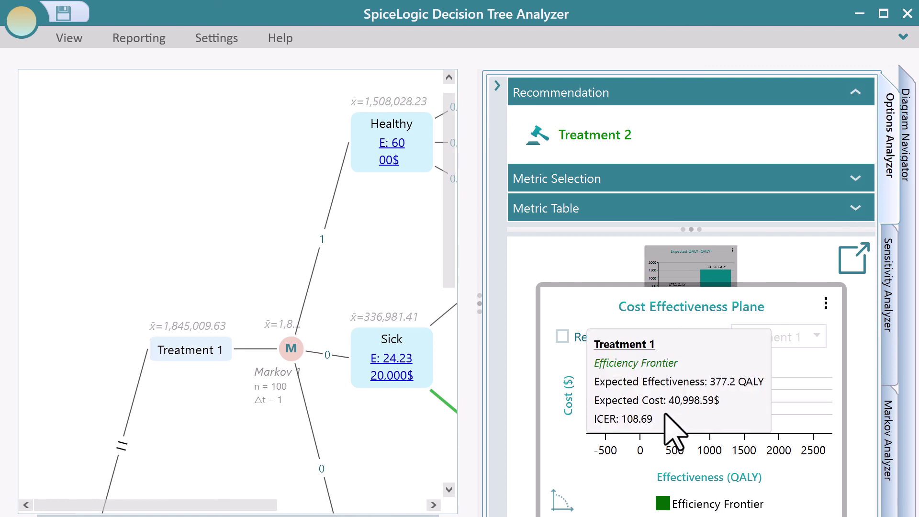